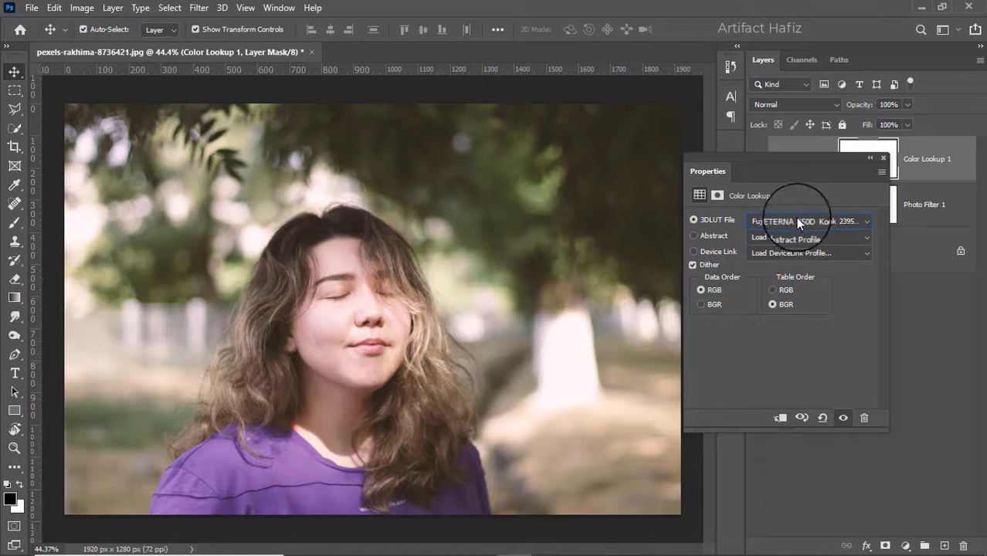
Set the Color Lookup 3D LUT to Fuji ETERNA 250D Kodak 2395 (by Adobe).cube and reduce the layer's opacity to 23%
left_click(800, 225)
left_click(801, 243)
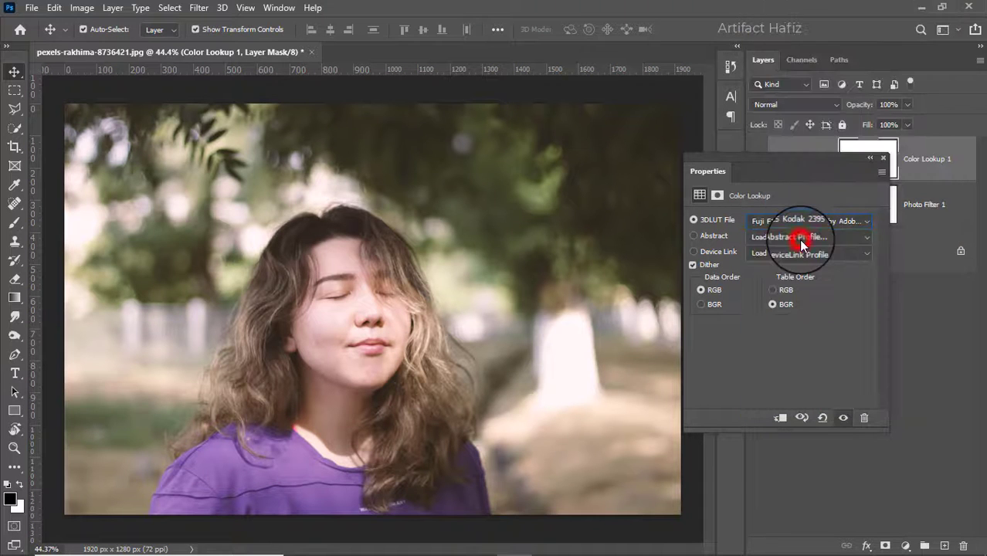
left_click(801, 221)
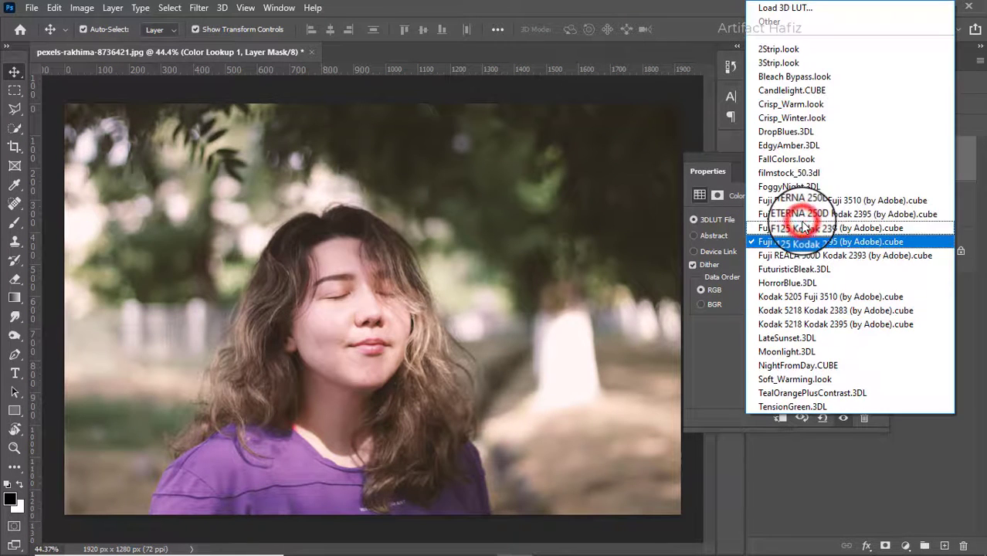
left_click(804, 216)
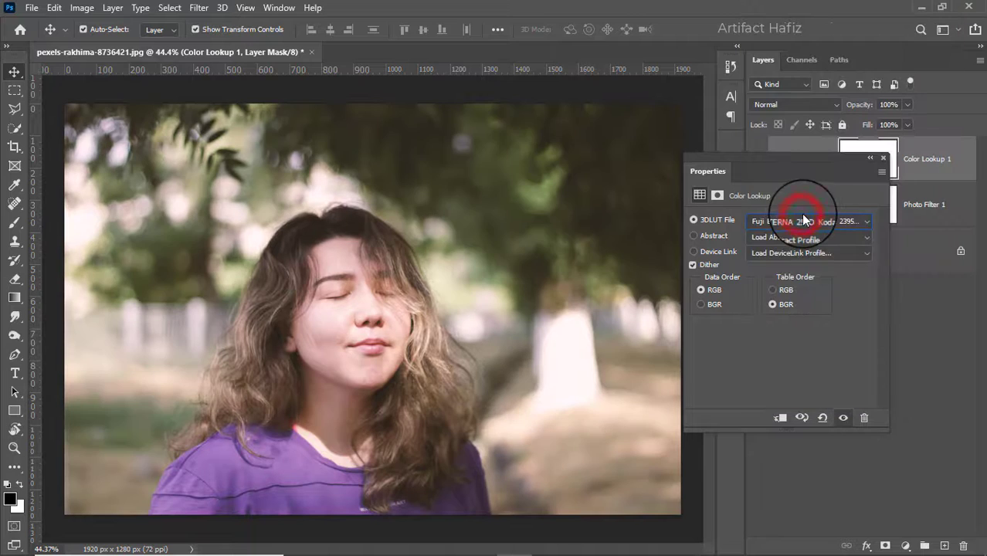
left_click(884, 155)
left_click(908, 104)
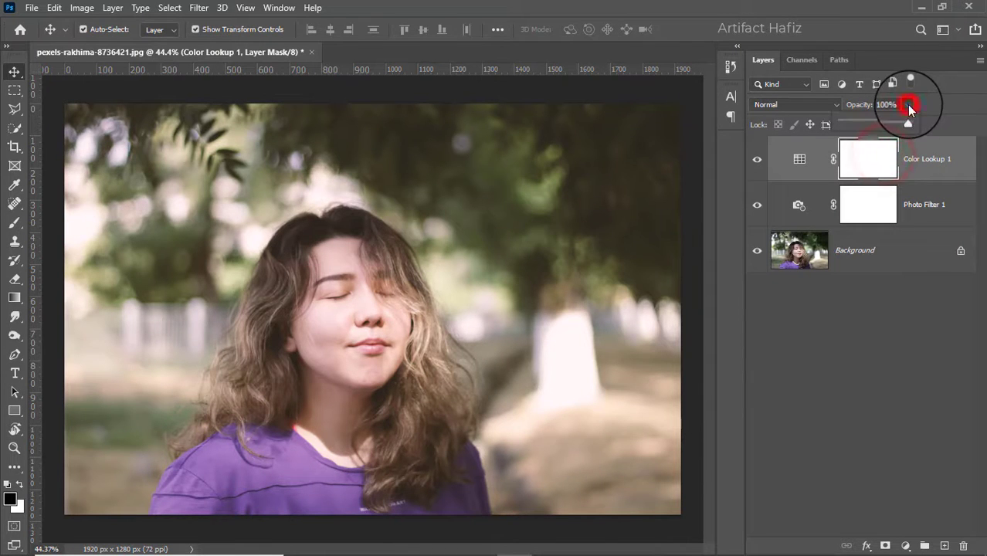
left_click_drag(908, 122, 855, 126)
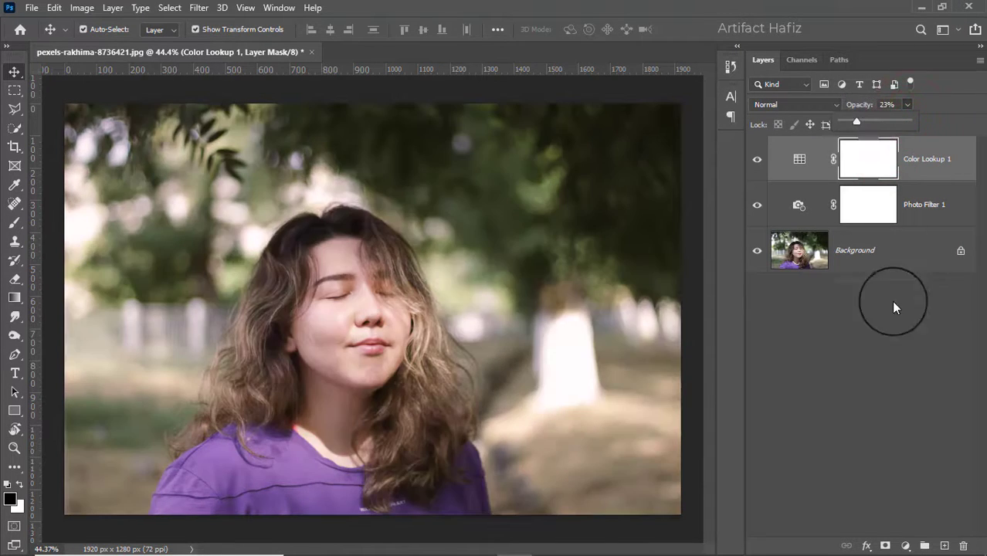
Add a Vibrance adjustment layer above the Color Lookup layer with vibrance at +78
left_click(903, 545)
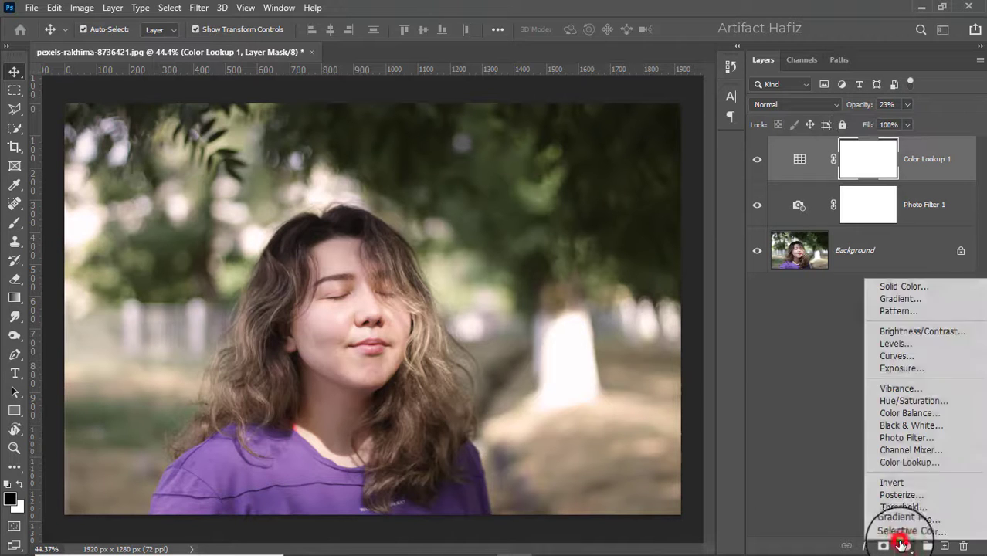
left_click(901, 388)
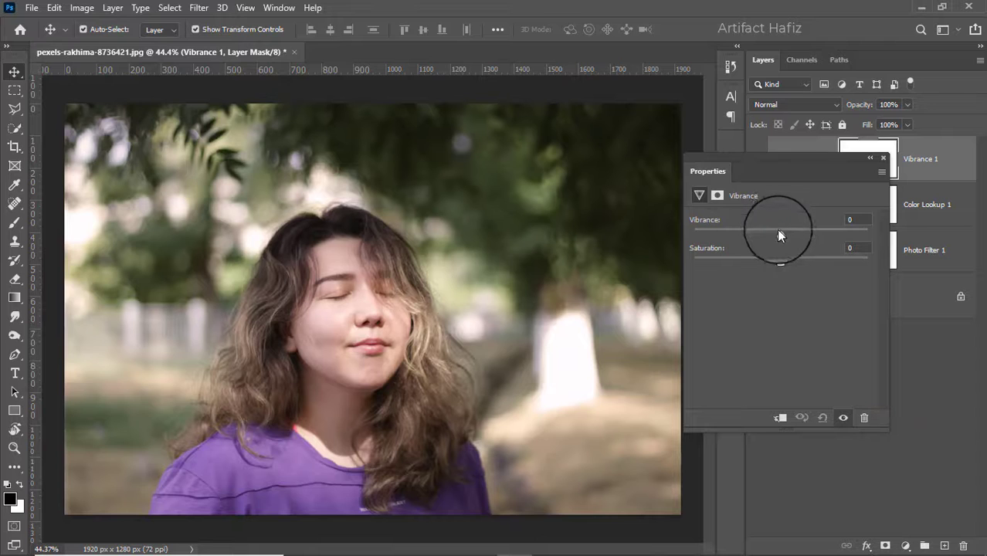
left_click_drag(778, 231, 848, 236)
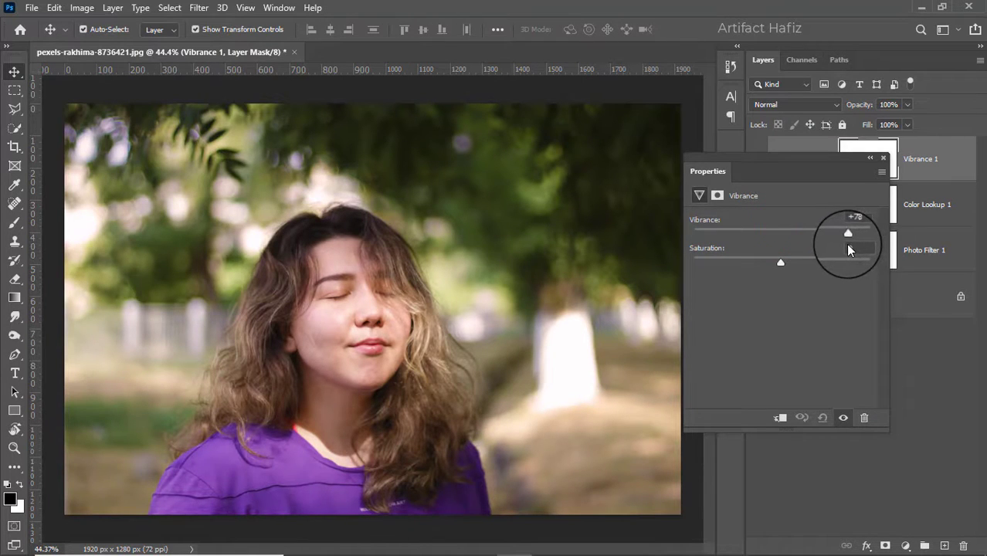
left_click(883, 158)
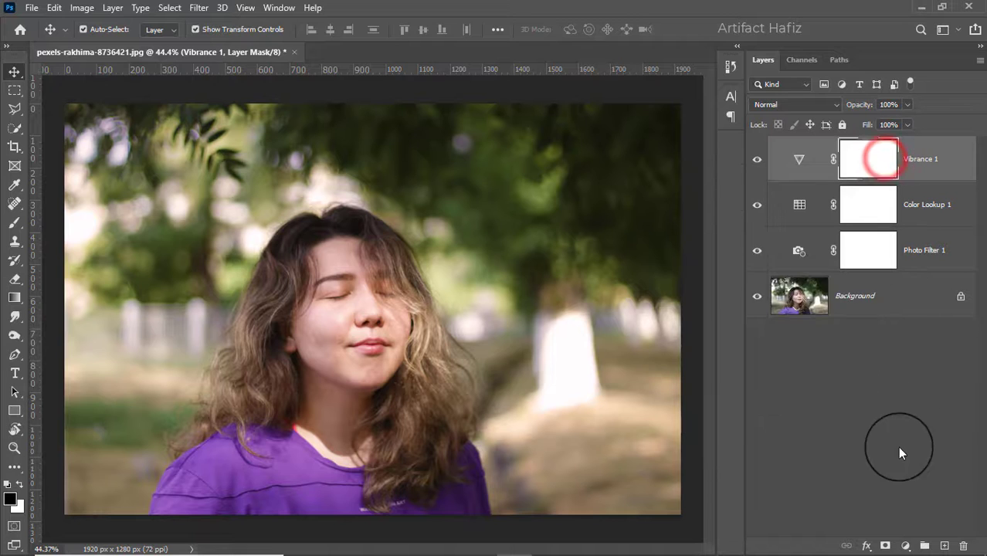
Add a Curves adjustment layer with a gentle RGB S-curve, slightly lowering the shadows and raising the highlights
left_click(906, 546)
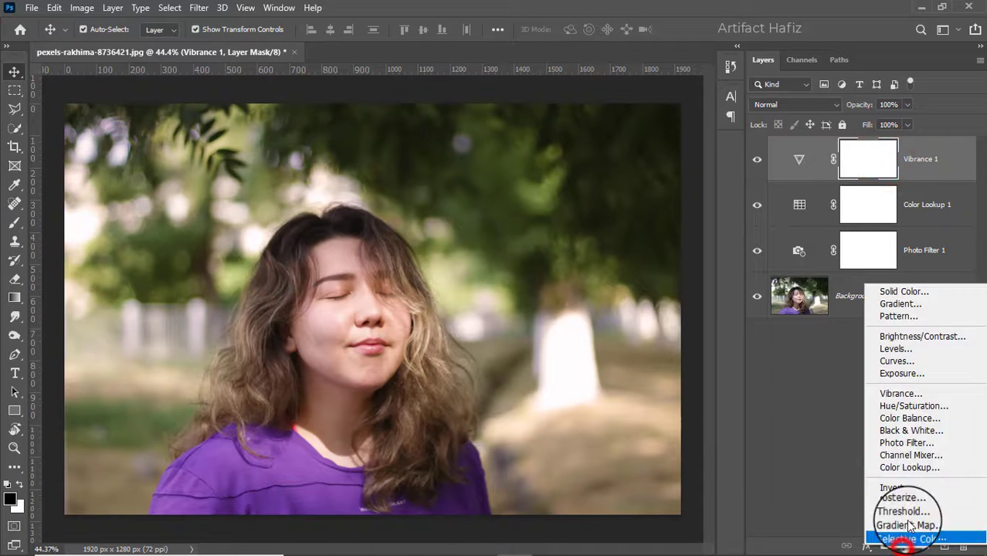
left_click(900, 364)
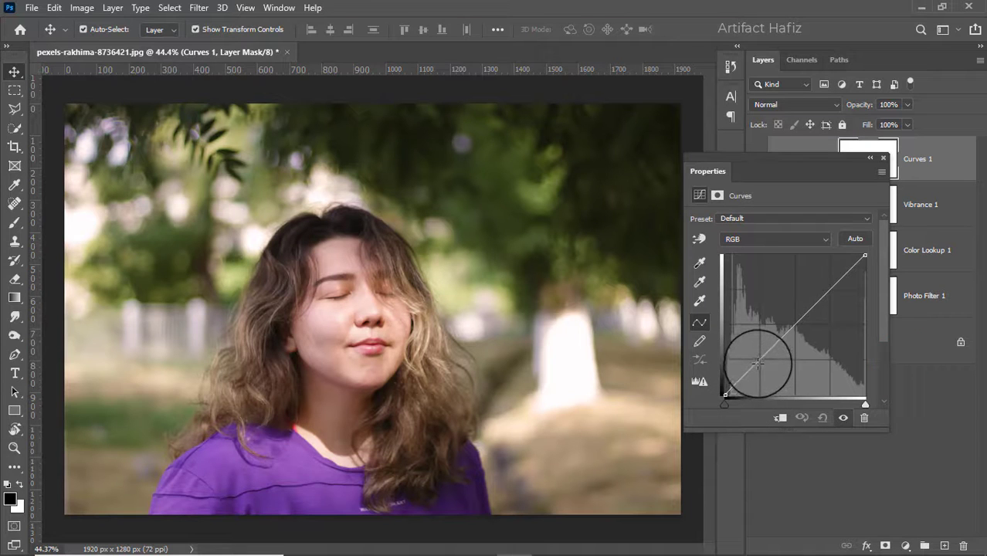
left_click_drag(761, 359, 762, 363)
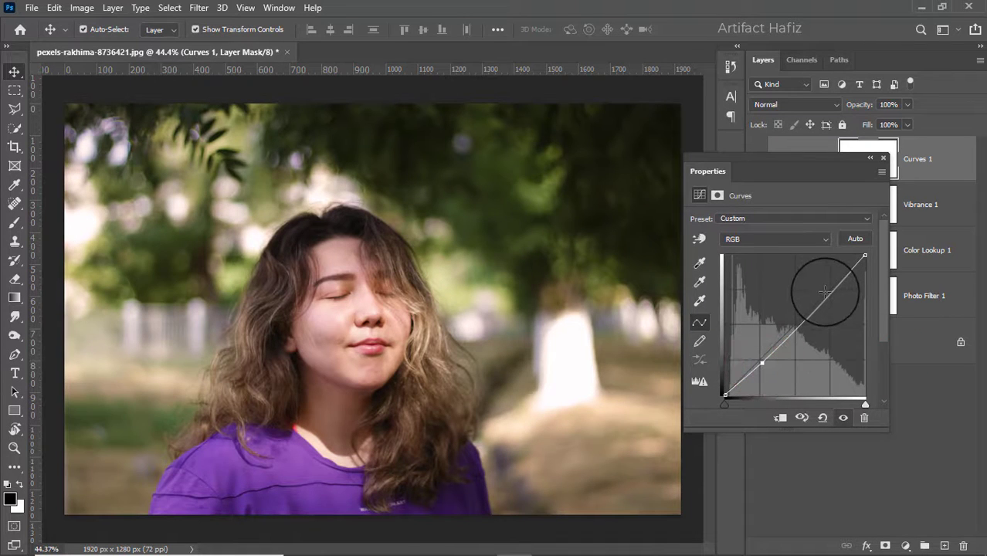
left_click_drag(825, 284, 829, 287)
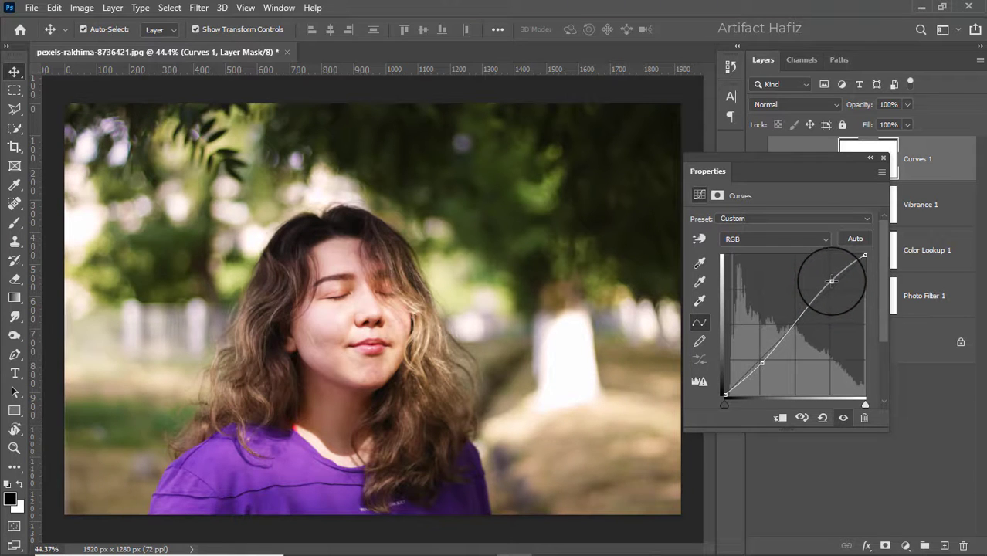
left_click(883, 158)
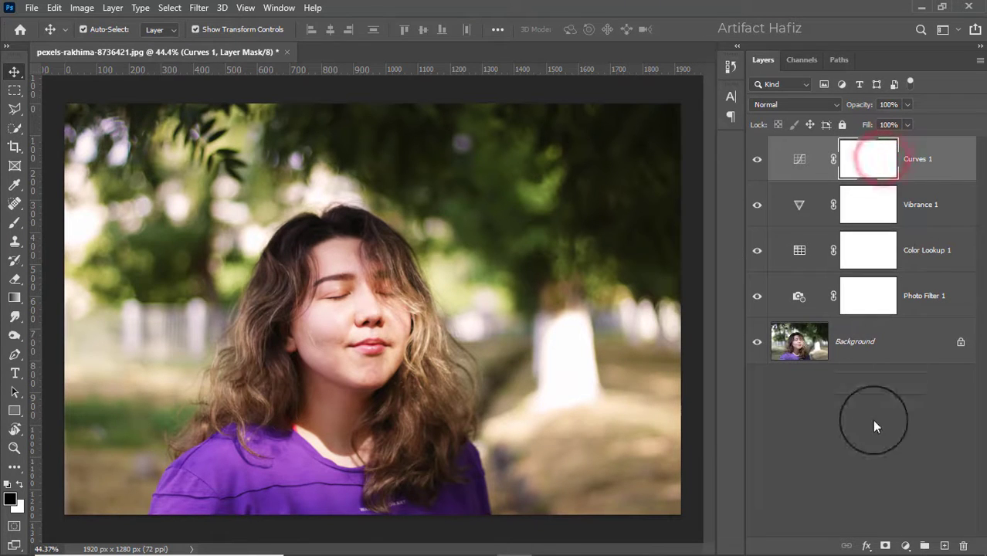
Add a Levels adjustment layer and shift the RGB black input point slightly inward to deepen the shadows
left_click(905, 545)
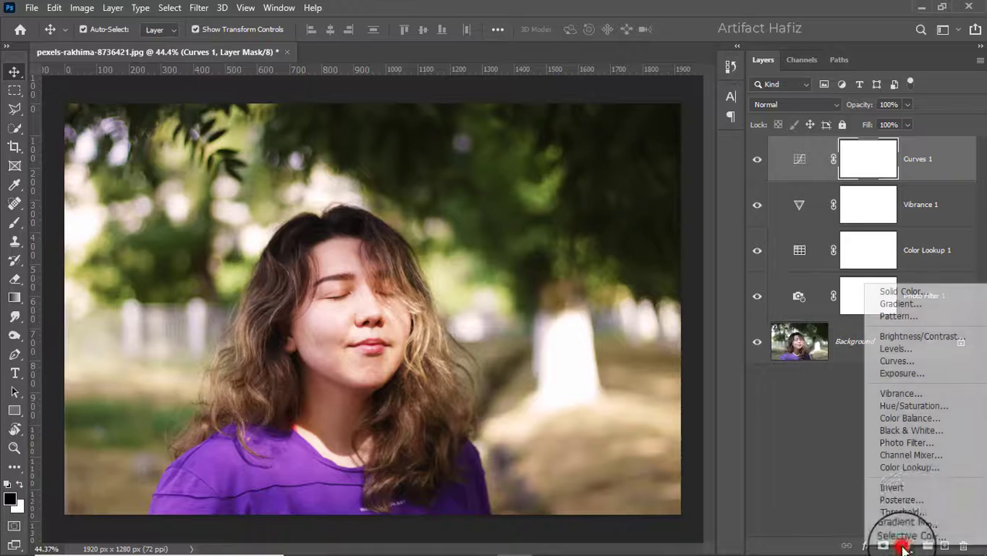
left_click(913, 352)
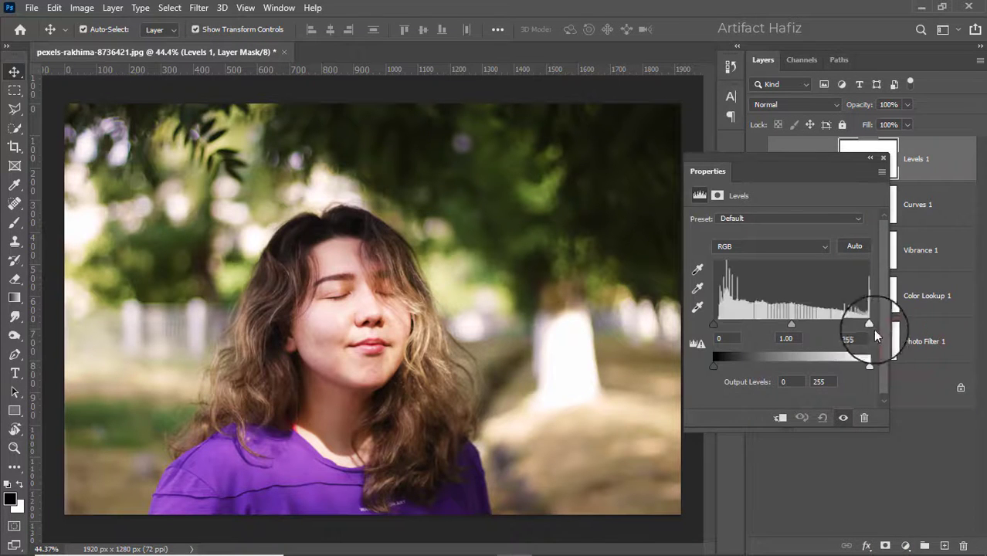
left_click_drag(712, 324, 719, 328)
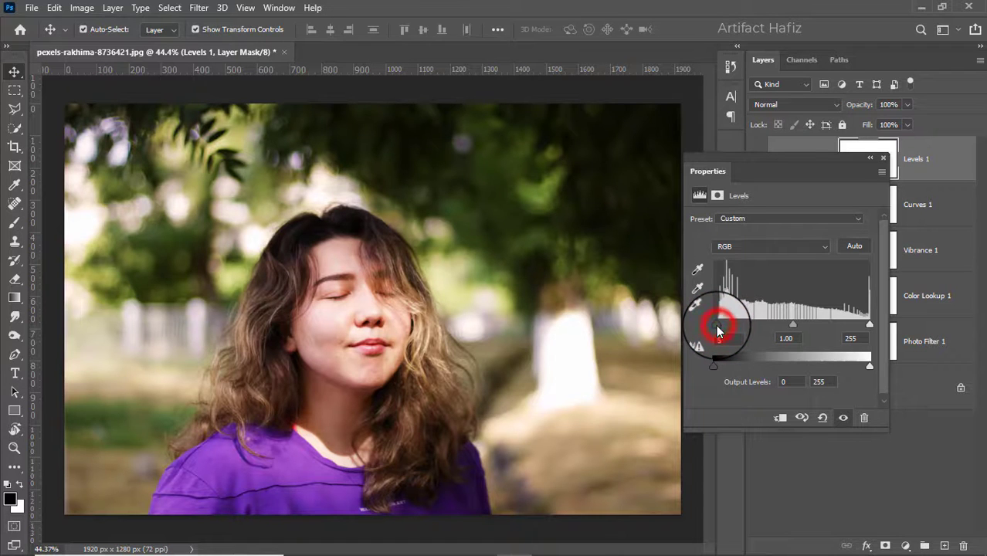
left_click(883, 159)
Stamp all visible layers into a new layer above Levels 1 and convert it for smart filters
left_click(947, 161)
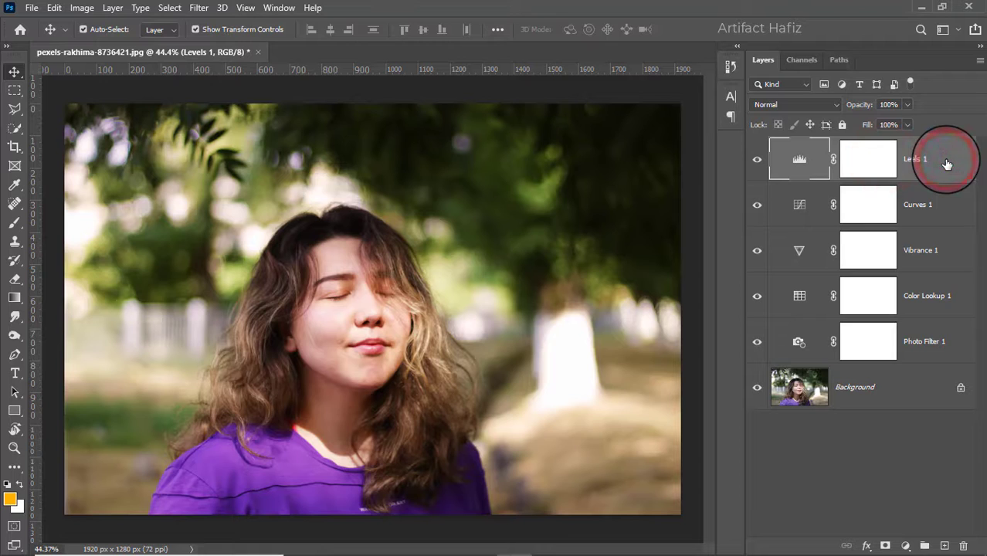
key("ctrl+alt+shift+e")
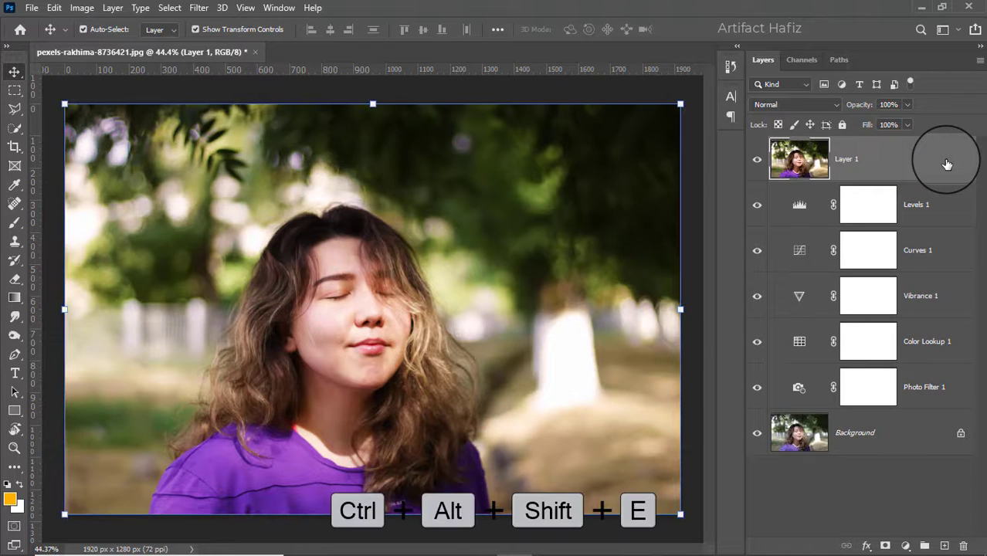
left_click(210, 11)
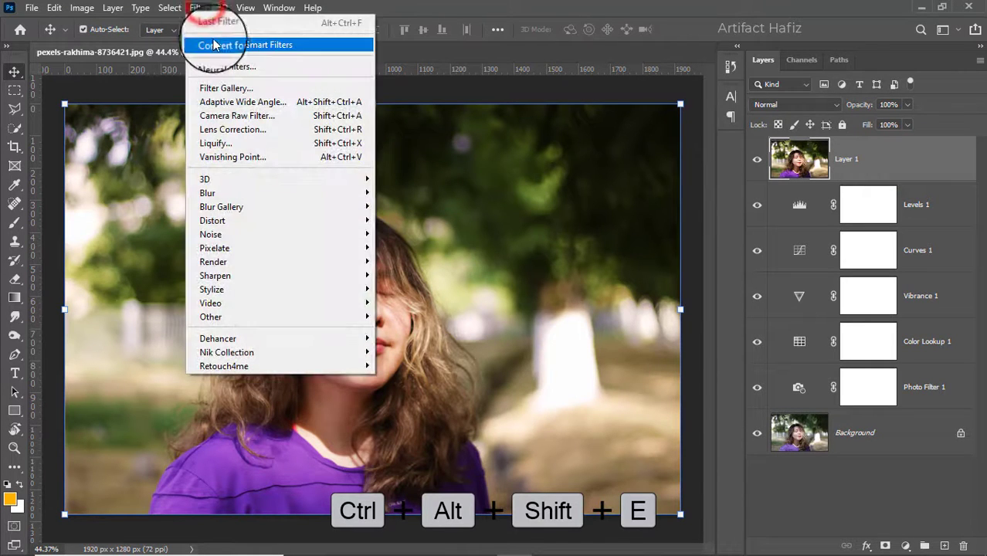
left_click(211, 37)
Start the Camera Raw Filter on the stamped layer and set temperature to +4, tint to -3 and exposure to -0.35
left_click(199, 8)
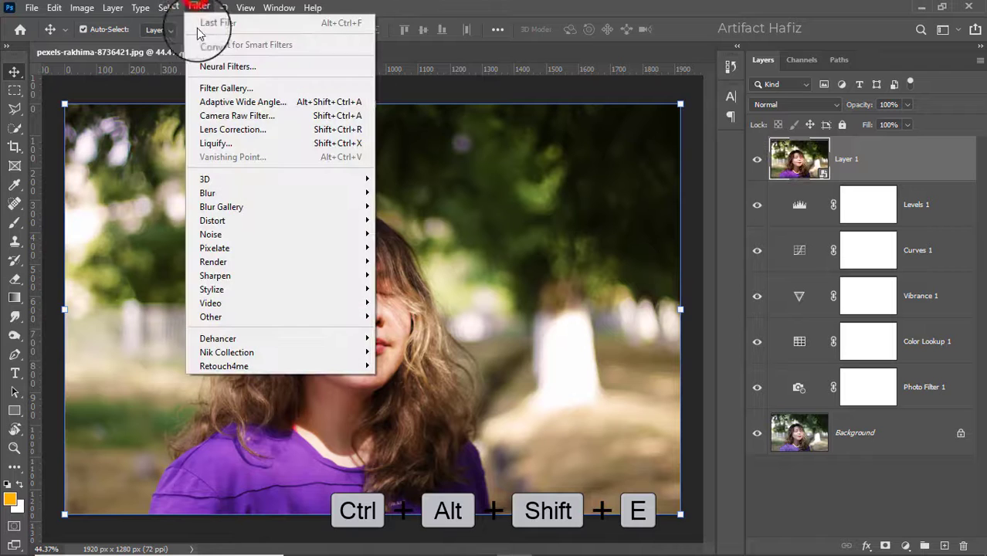
left_click(217, 116)
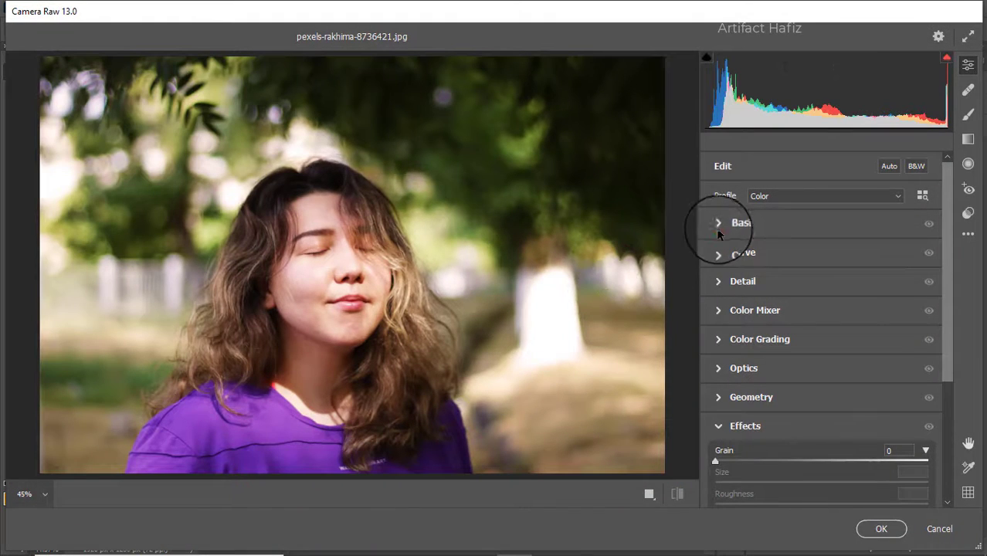
left_click(718, 222)
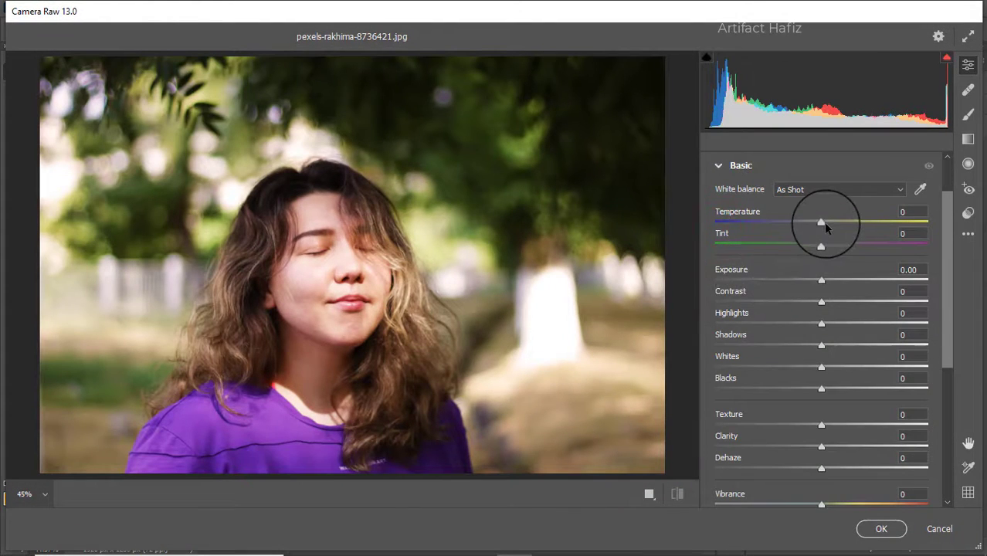
left_click_drag(823, 224, 815, 282)
Set the basic tones to highlights -50, whites +48, shadows +18 and blacks +24
left_click_drag(822, 324, 770, 326)
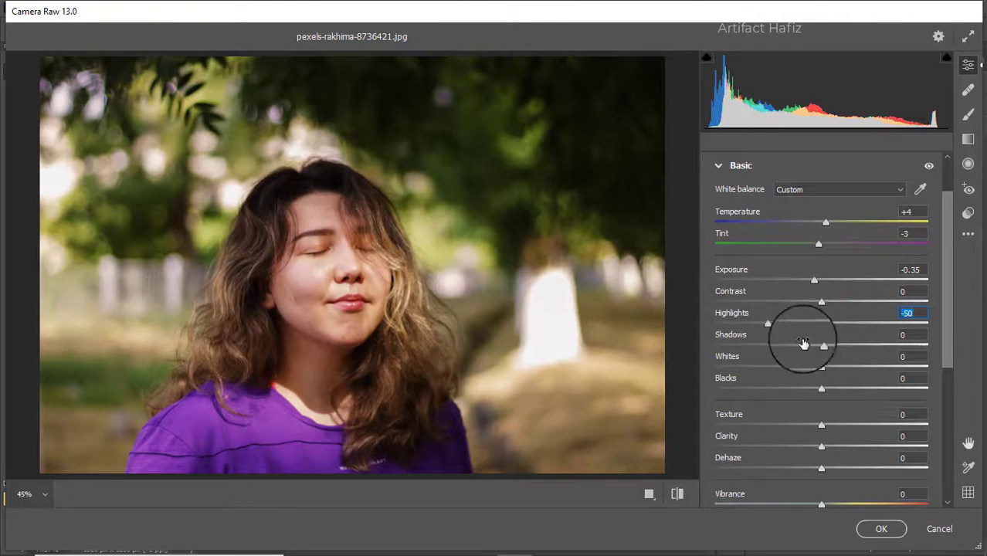
left_click_drag(821, 368, 873, 364)
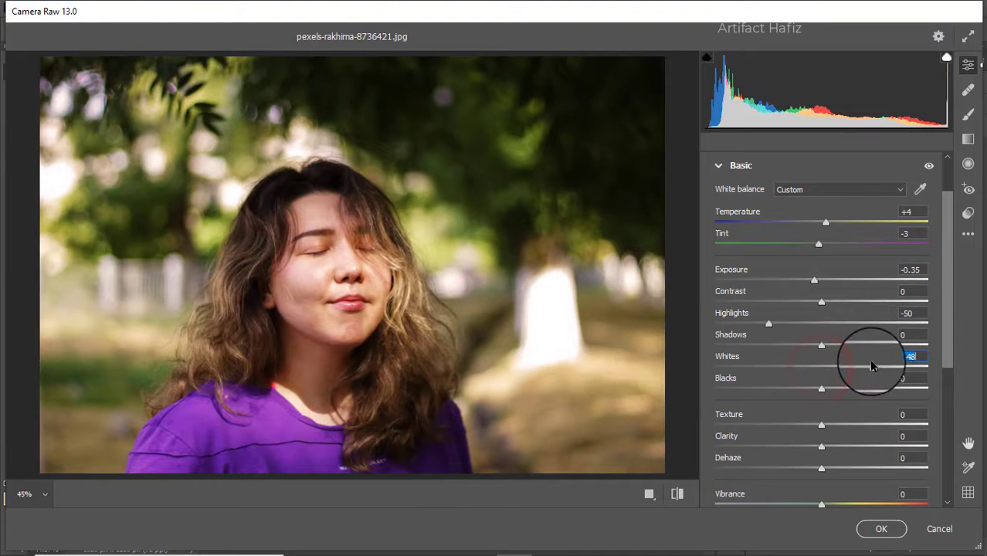
left_click_drag(822, 345, 841, 344)
left_click_drag(821, 389, 847, 389)
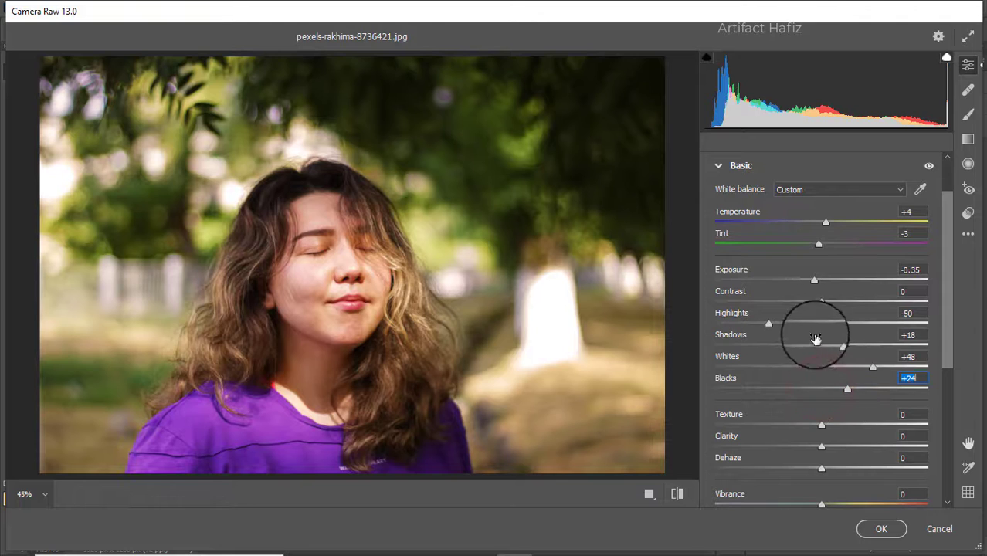
Set texture to +10, clarity to +4, vibrance to +34 and saturation to -12 in the basic adjustments
scroll(820, 315, "down", 5)
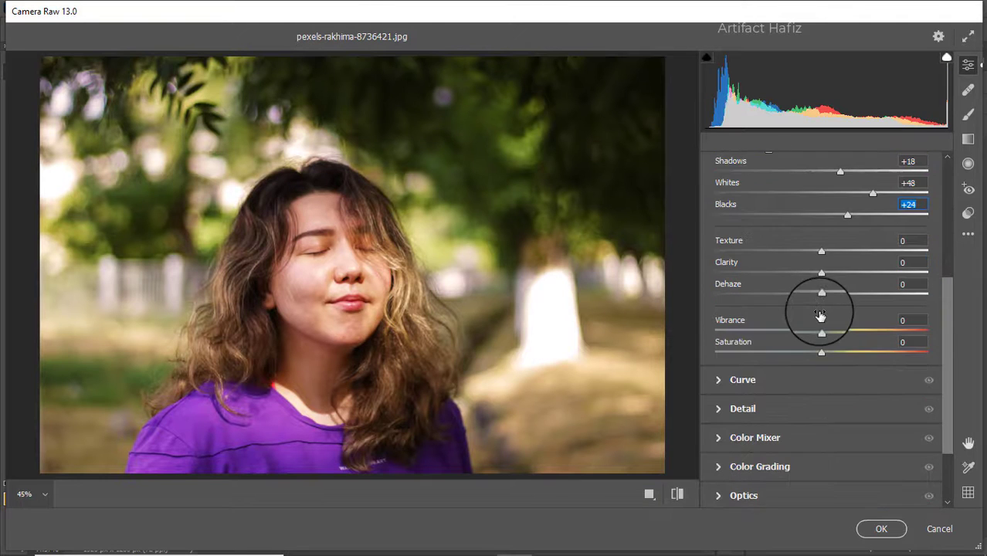
left_click(823, 254)
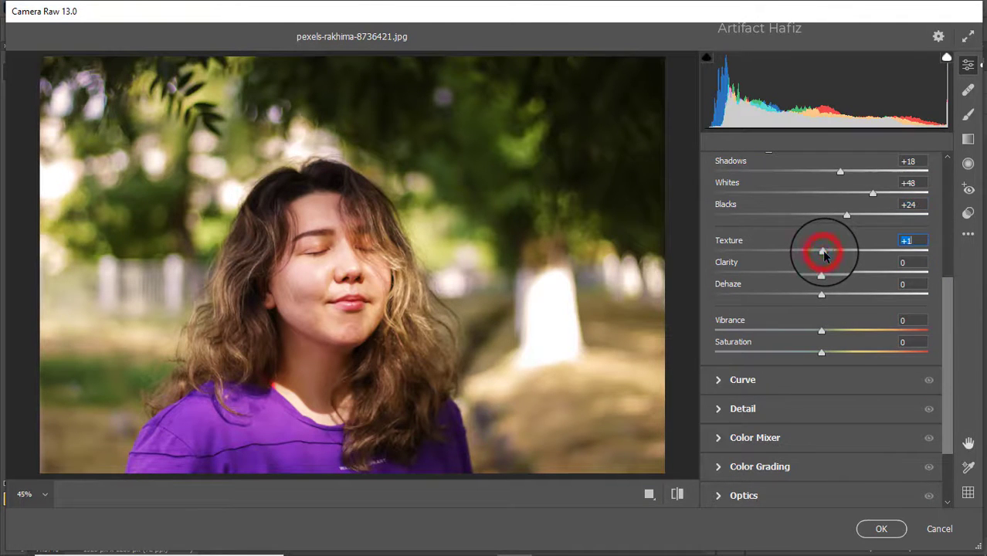
left_click(820, 274)
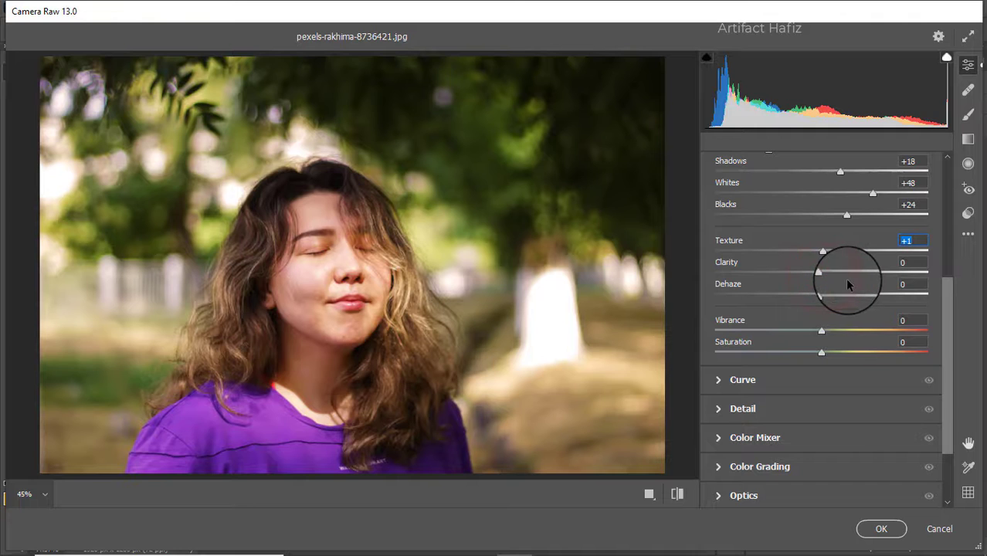
mouse_move(822, 274)
left_mouse_down()
mouse_move(853, 280)
mouse_move(822, 277)
mouse_move(830, 288)
left_mouse_up()
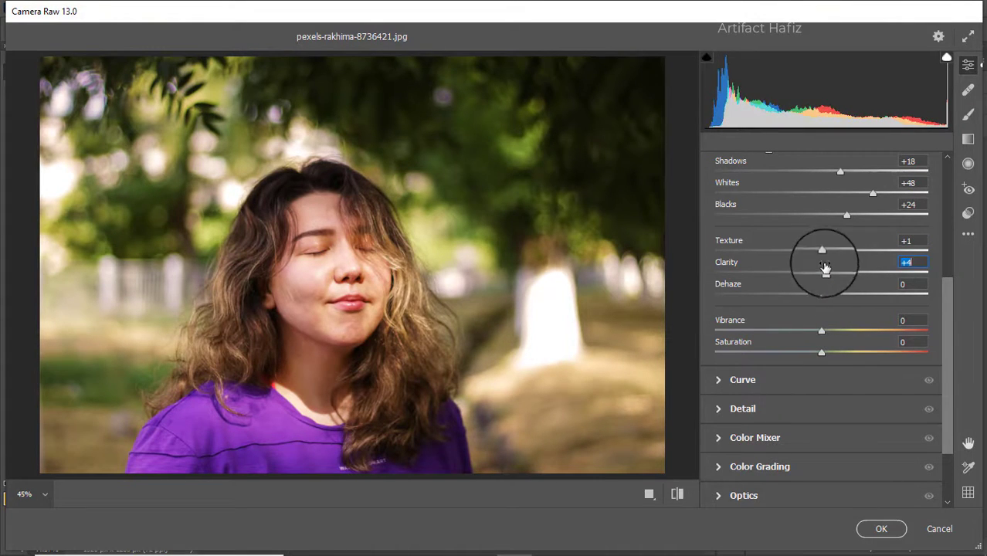
left_click_drag(824, 251, 838, 251)
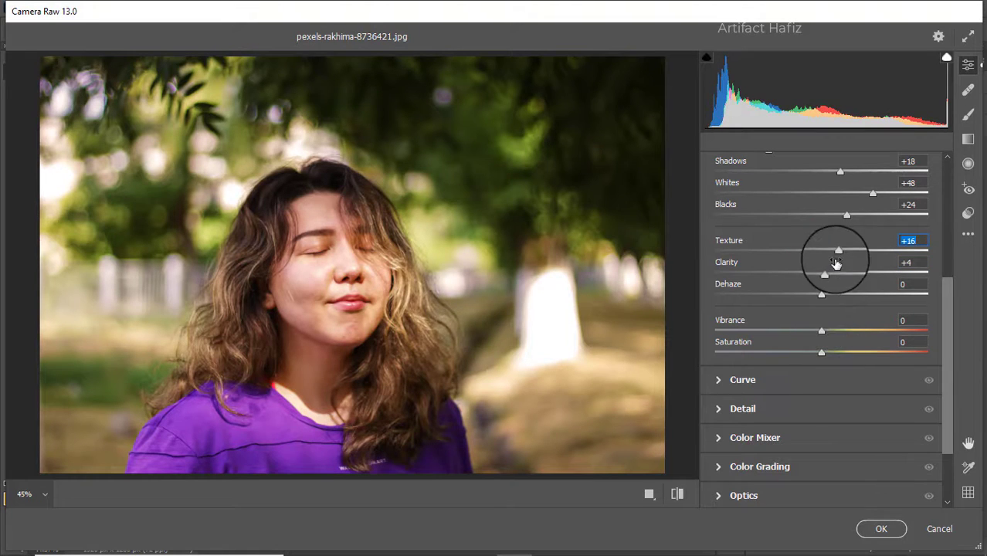
left_click_drag(837, 252, 833, 252)
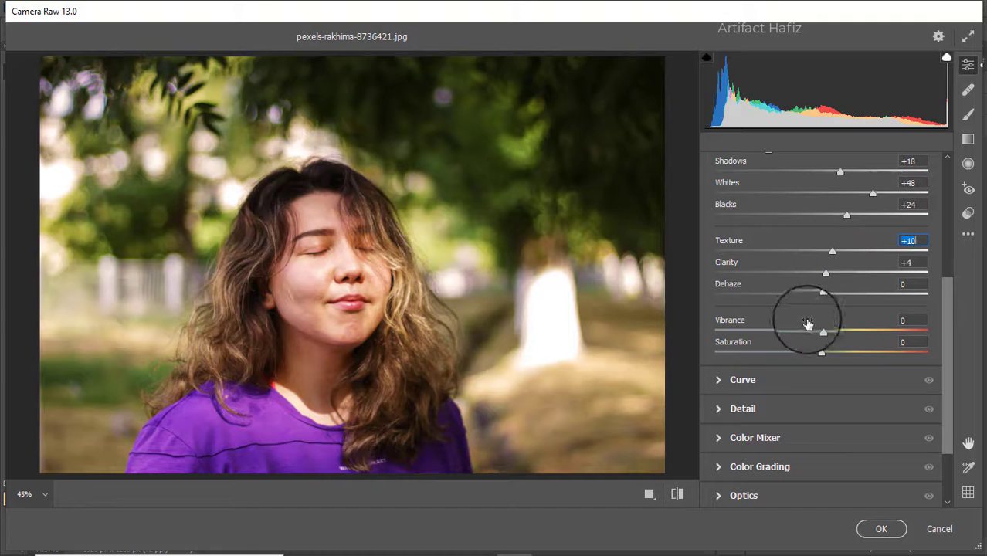
left_click_drag(822, 330, 808, 353)
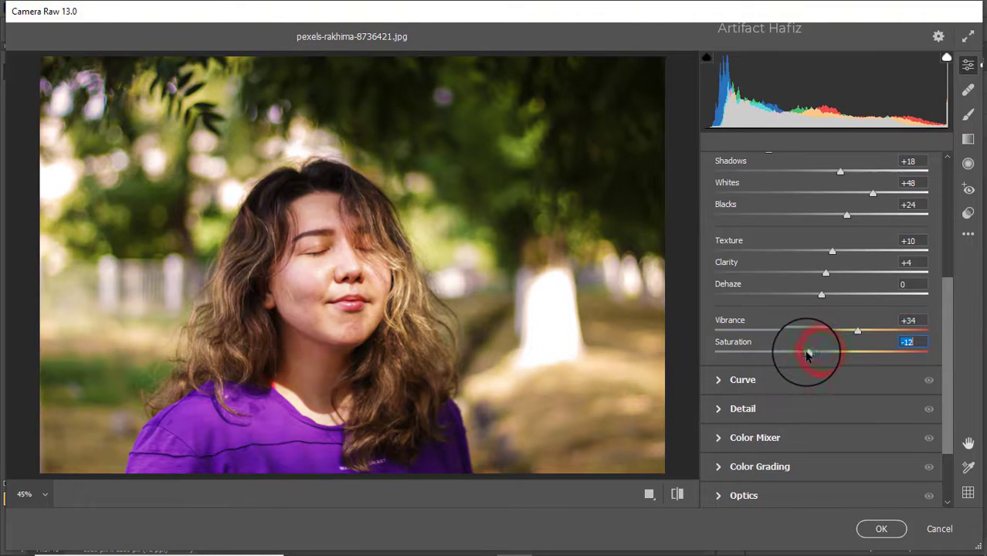
In the blue channel curve, raise the black point to output 11 and add a point at input 64, output 63
left_click(772, 382)
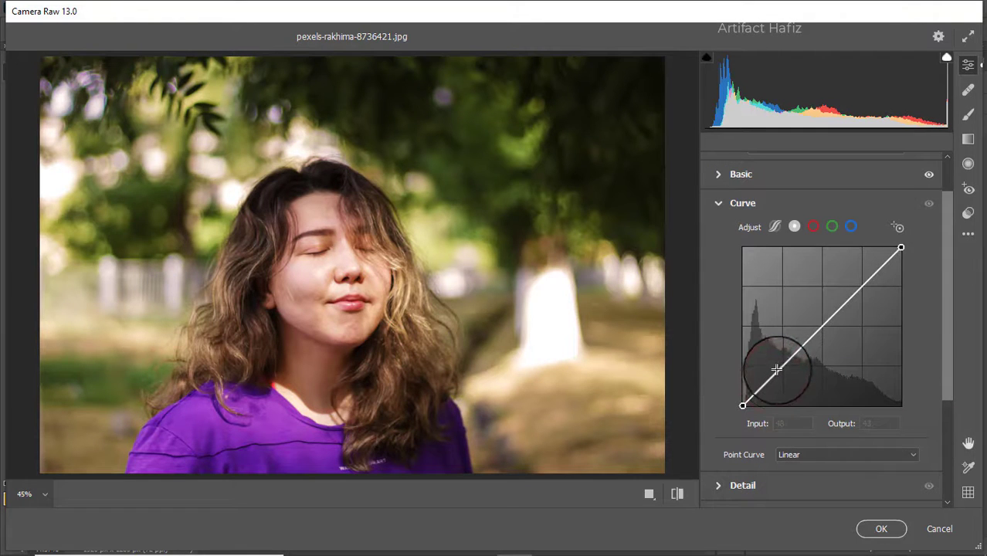
left_click(851, 227)
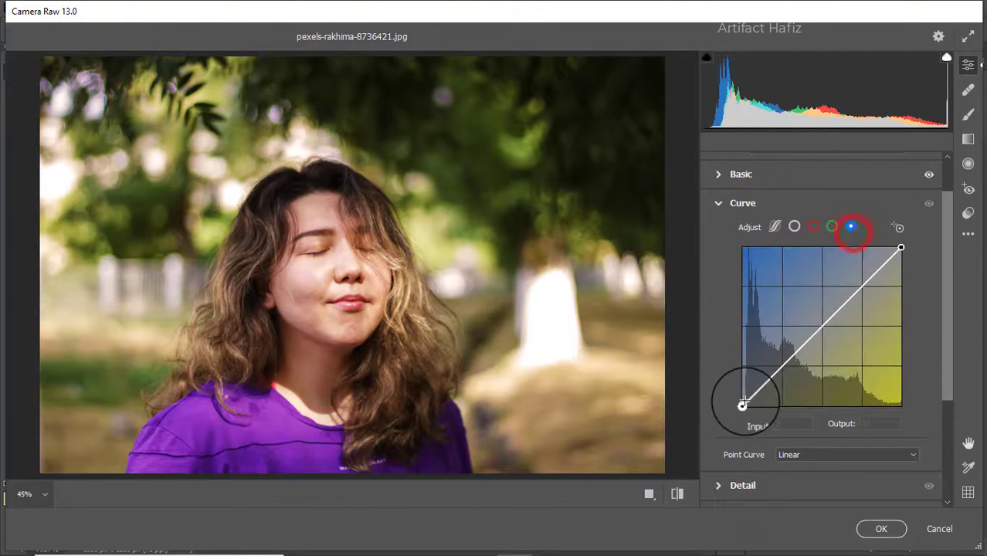
left_click_drag(743, 405, 742, 400)
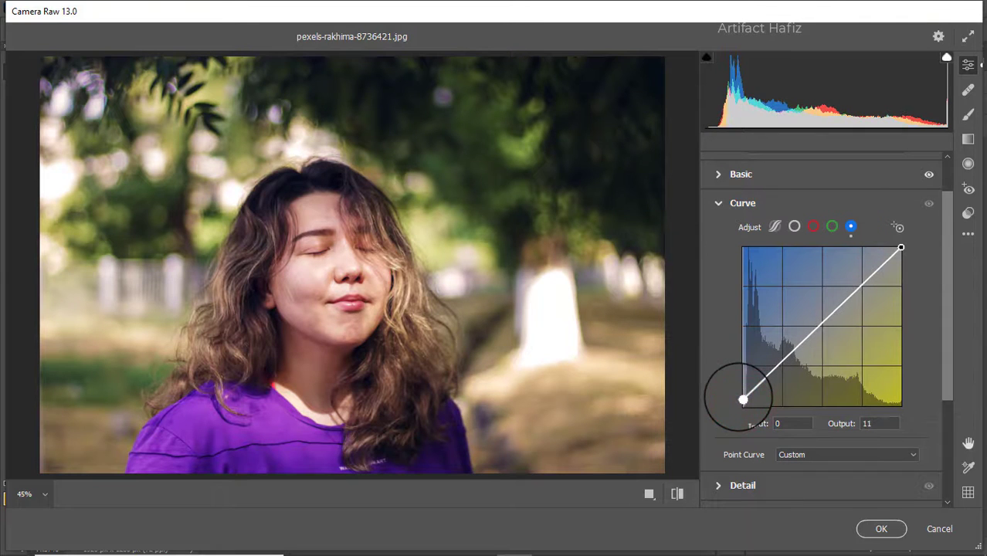
left_click_drag(783, 359, 783, 368)
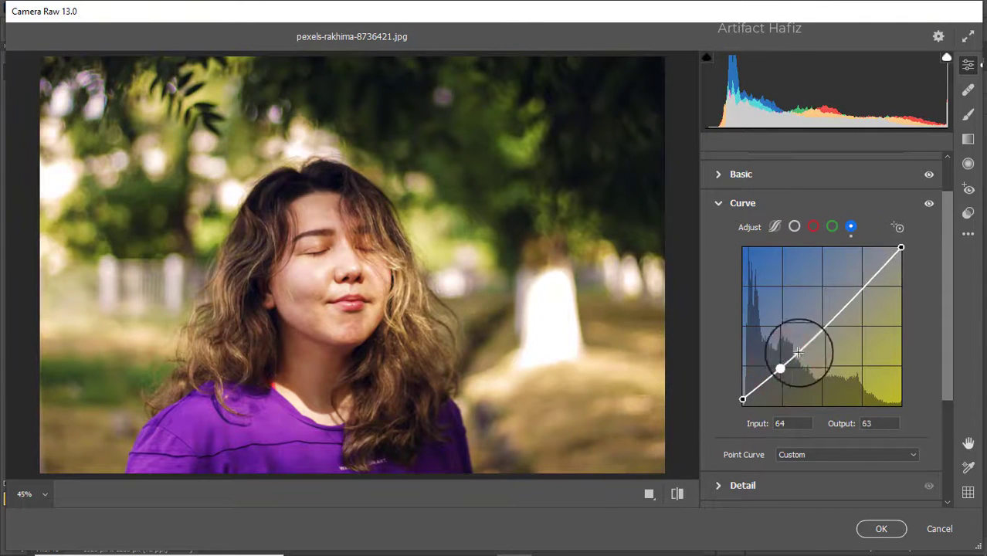
Set the detail adjustments to noise reduction 6, sharpening 16 and color noise reduction 10
scroll(739, 309, "down", 1)
scroll(742, 324, "down", 3)
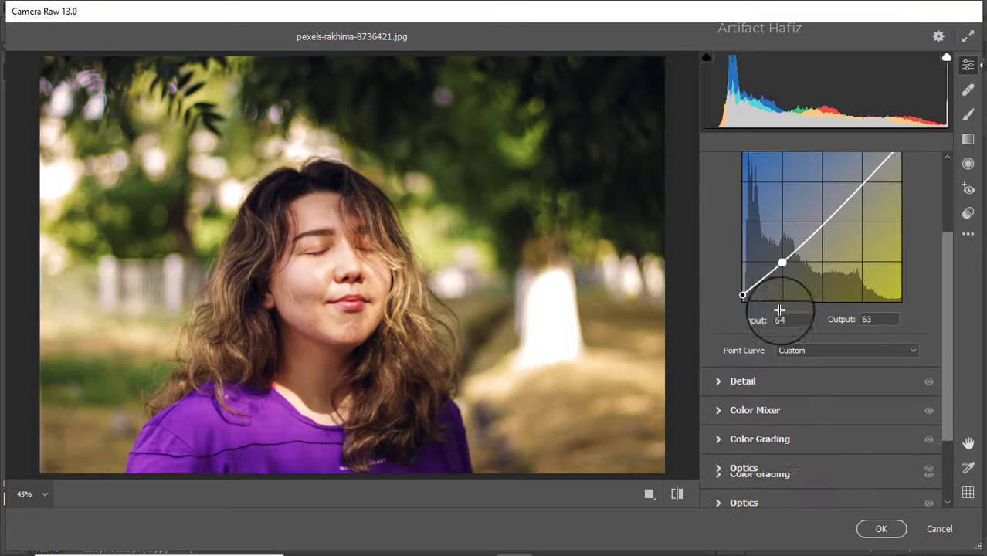
left_click(743, 347)
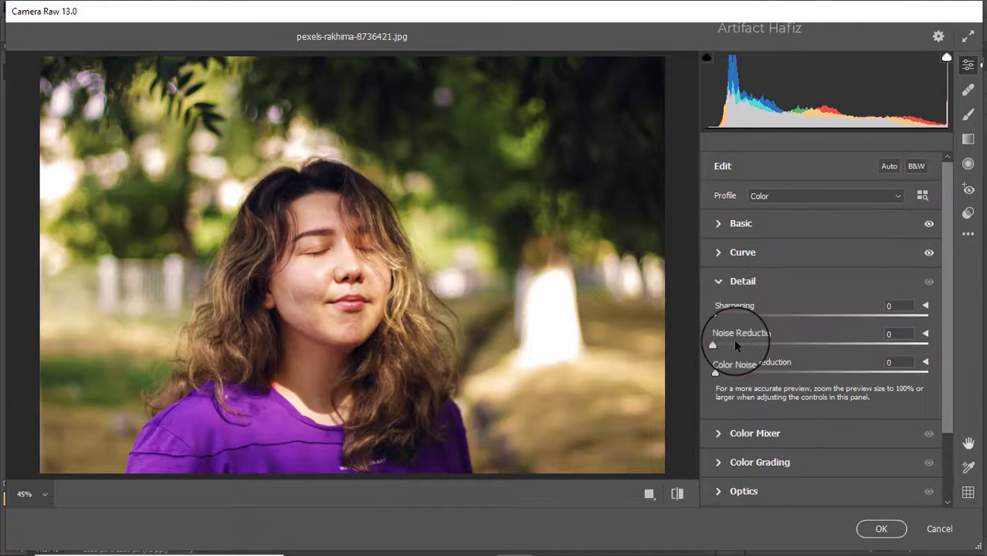
mouse_move(714, 346)
left_mouse_down()
mouse_move(746, 348)
mouse_move(731, 352)
left_mouse_up()
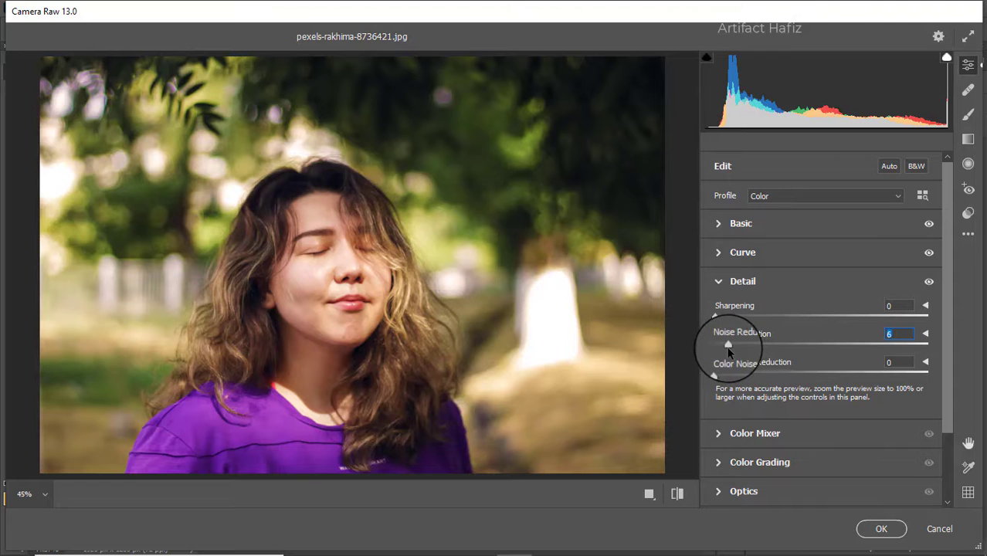
left_click_drag(715, 317, 738, 320)
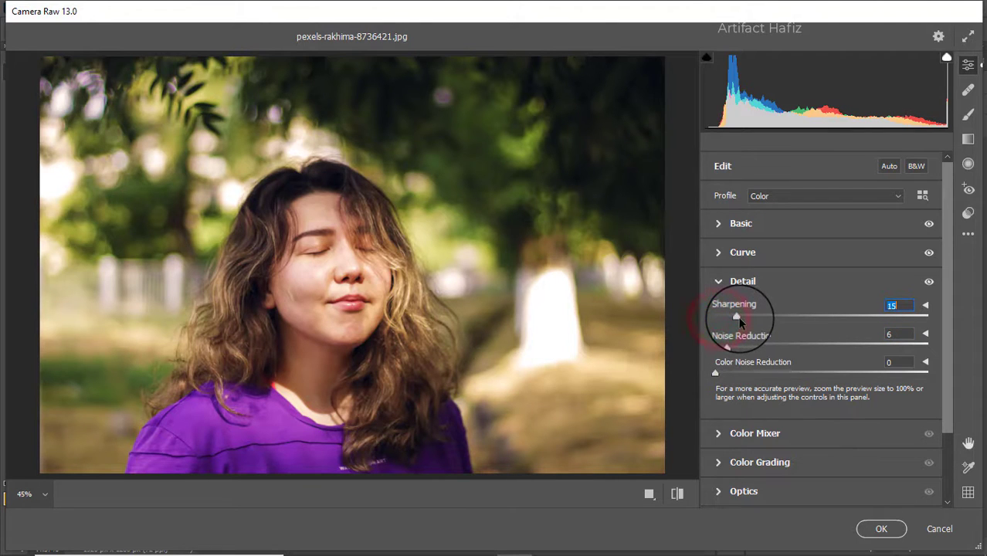
left_click_drag(714, 373, 738, 374)
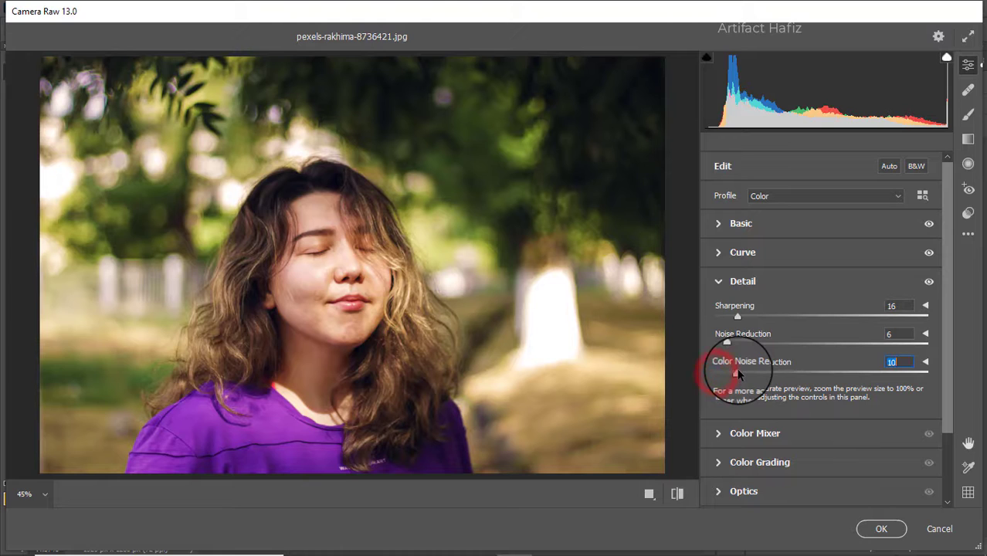
Set Color Mixer saturation to reds +55, oranges +1, yellows -39, greens -100, aquas +11 and blues +8
left_click(748, 440)
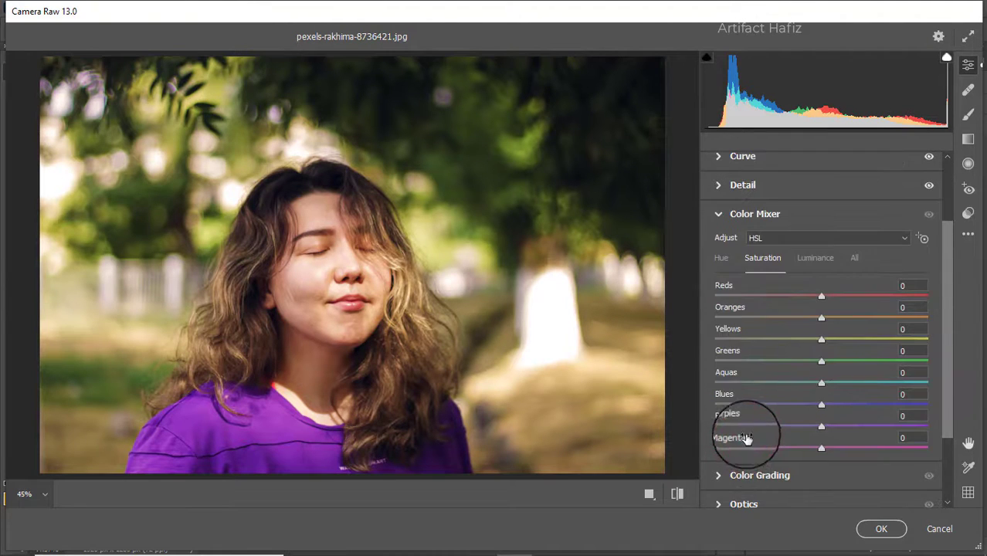
left_click(766, 273)
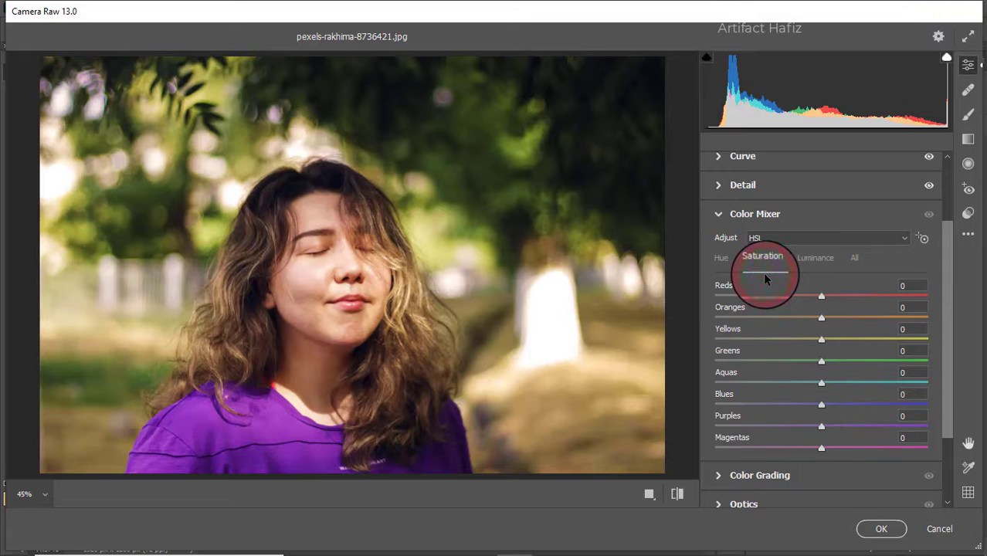
left_click_drag(822, 298, 866, 306)
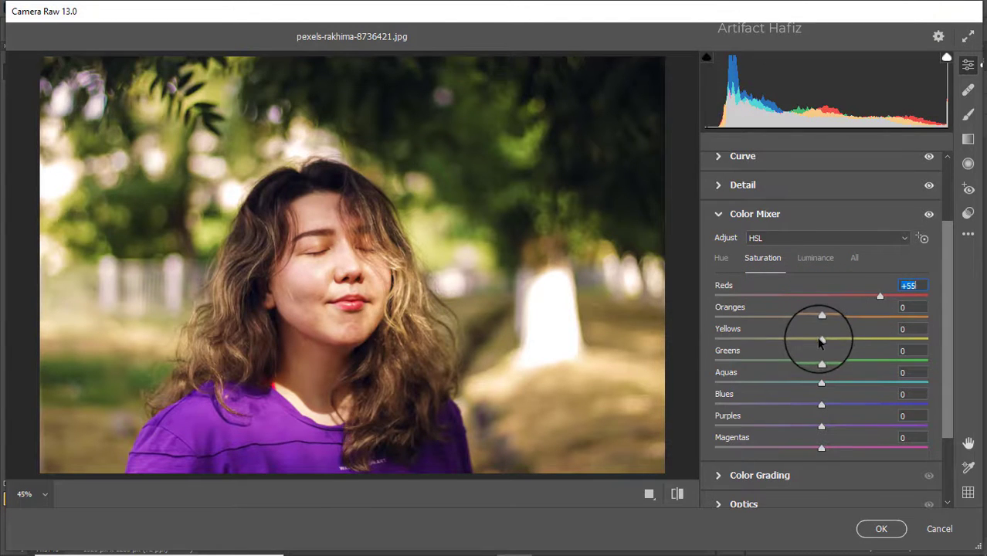
left_click_drag(803, 343, 777, 341)
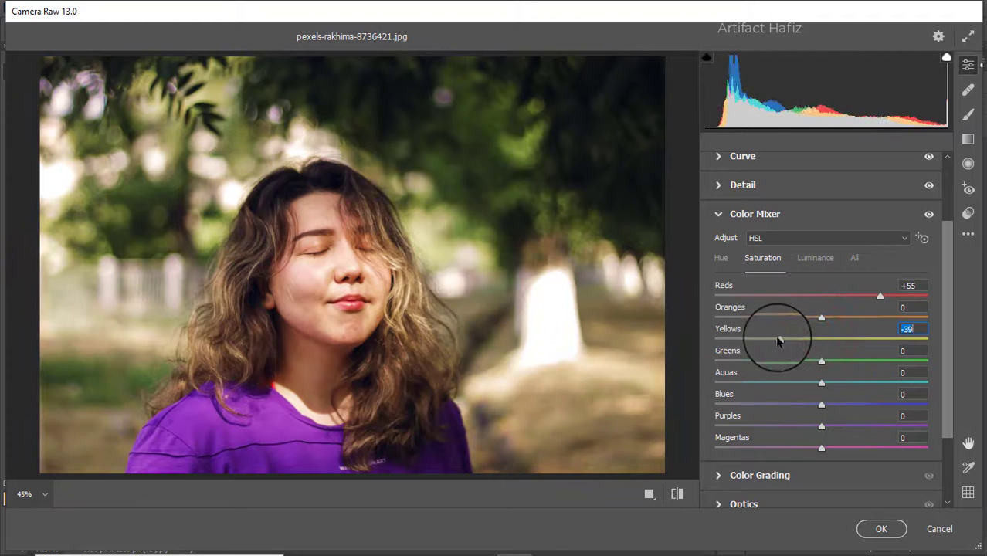
left_click_drag(821, 318, 674, 366)
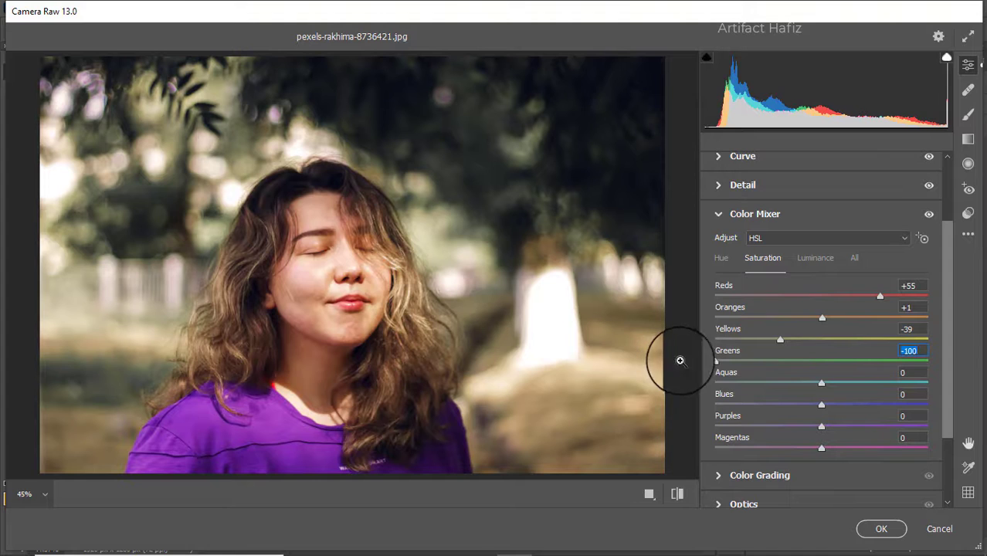
left_click(823, 382)
left_click_drag(824, 382, 829, 405)
Adjust the oranges luminance slightly in the Color Mixer and set the hue of aquas to -48 and blues to -30
left_click(811, 257)
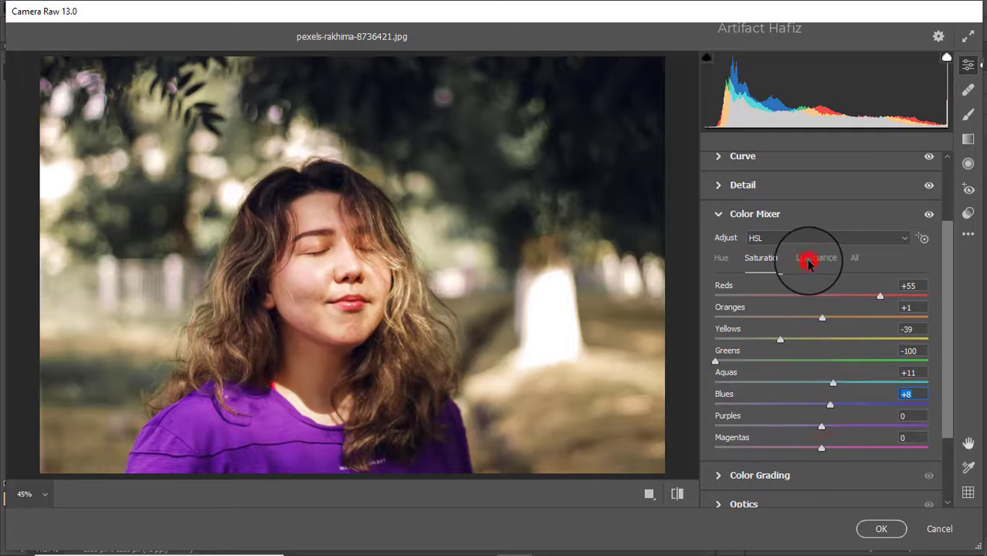
mouse_move(820, 316)
left_mouse_down()
mouse_move(838, 319)
mouse_move(823, 320)
left_mouse_up()
left_click_drag(820, 382, 776, 382)
left_click_drag(822, 406, 772, 379)
left_click(721, 257)
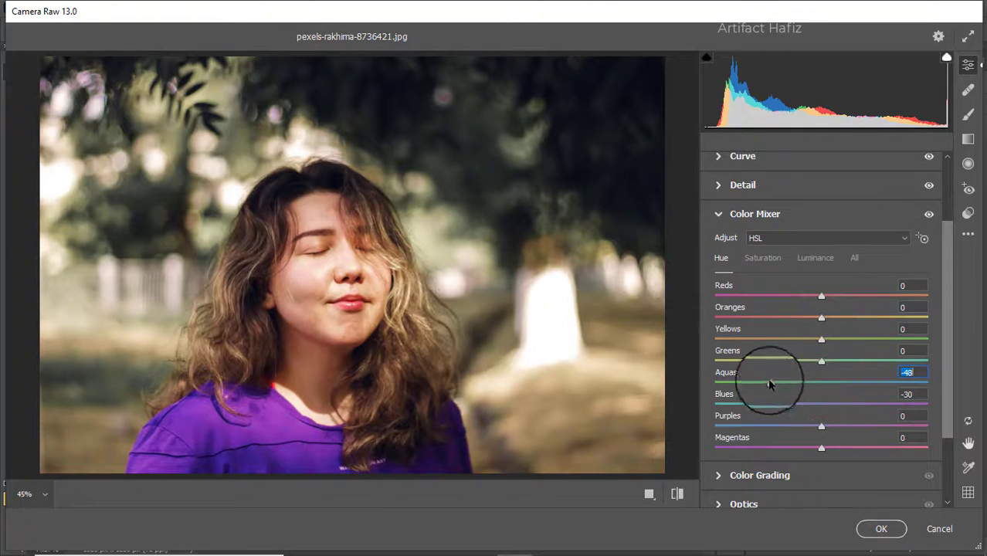
Color grade the shadows with a faint purple tint and the highlights with teal at about hue 158, saturation 11
scroll(804, 375, "down", 3)
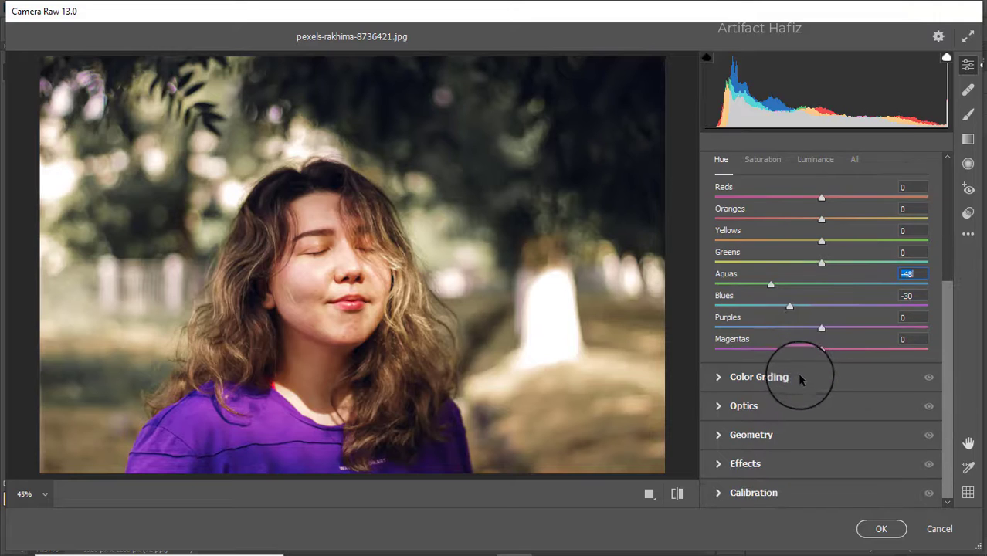
left_click(799, 376)
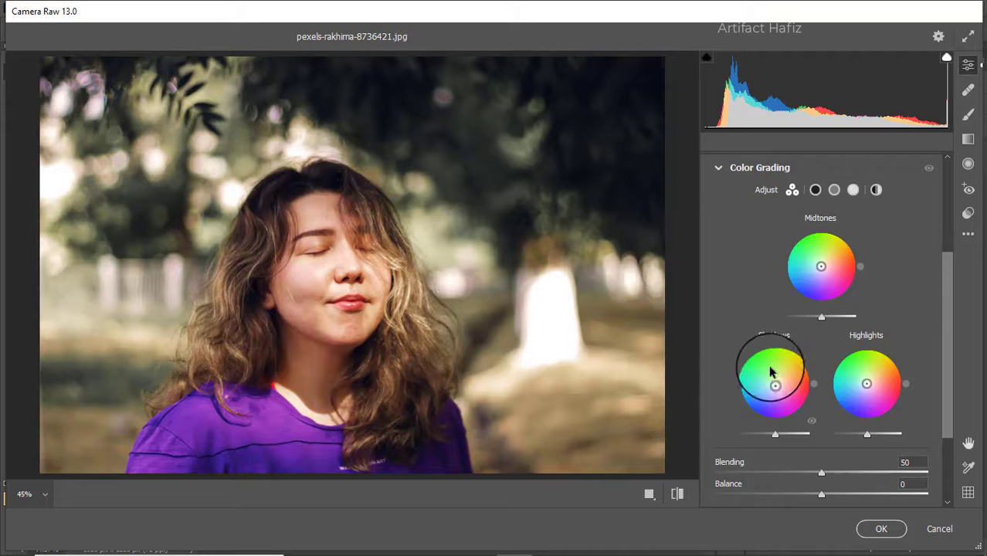
left_click_drag(775, 384, 776, 432)
left_click_drag(870, 395, 744, 344)
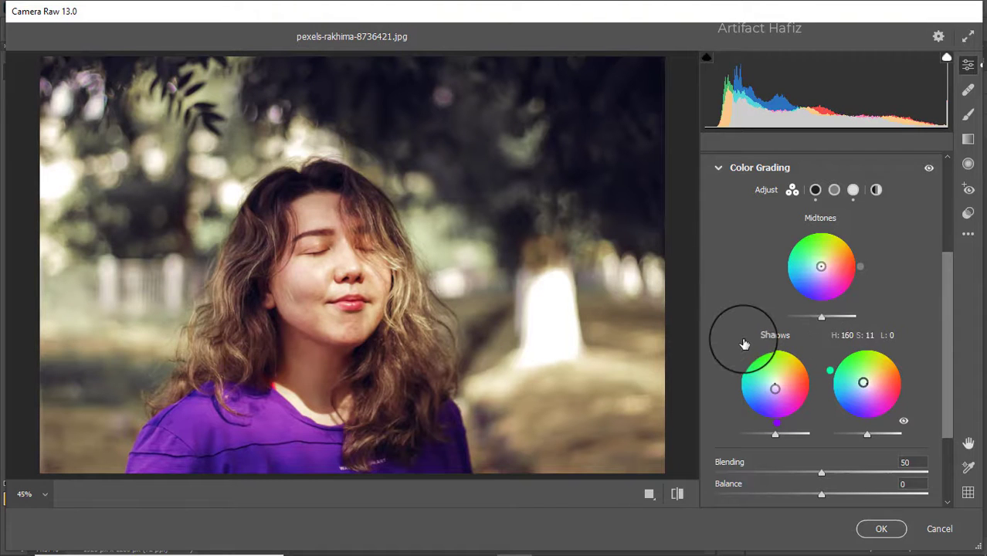
Add a slight vignette of -2 in the effects adjustments
scroll(854, 325, "down", 3)
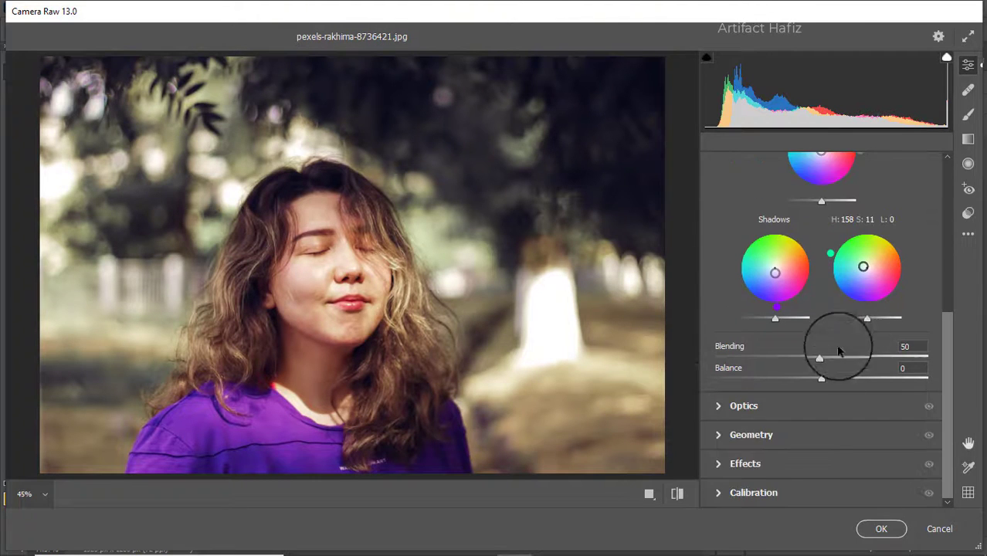
left_click(776, 465)
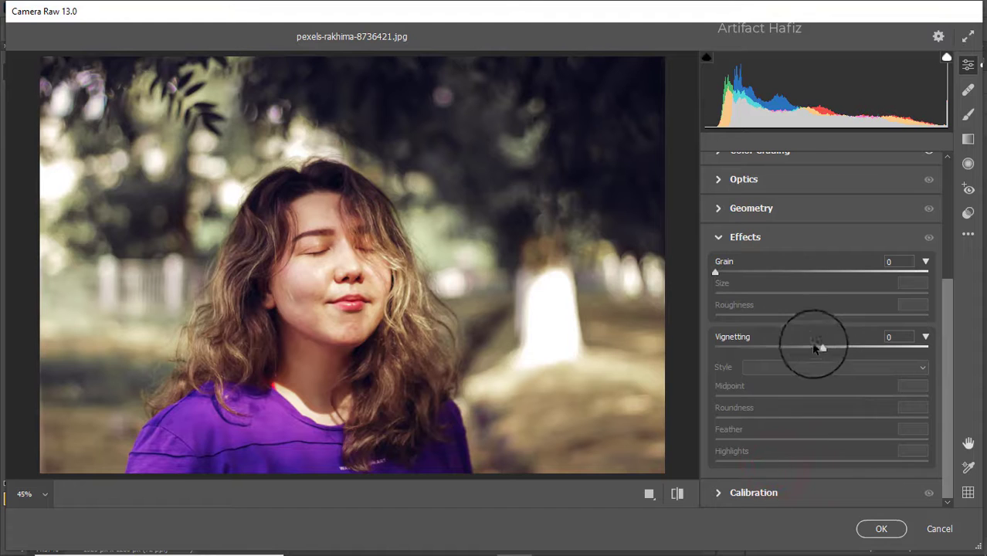
left_click(820, 348)
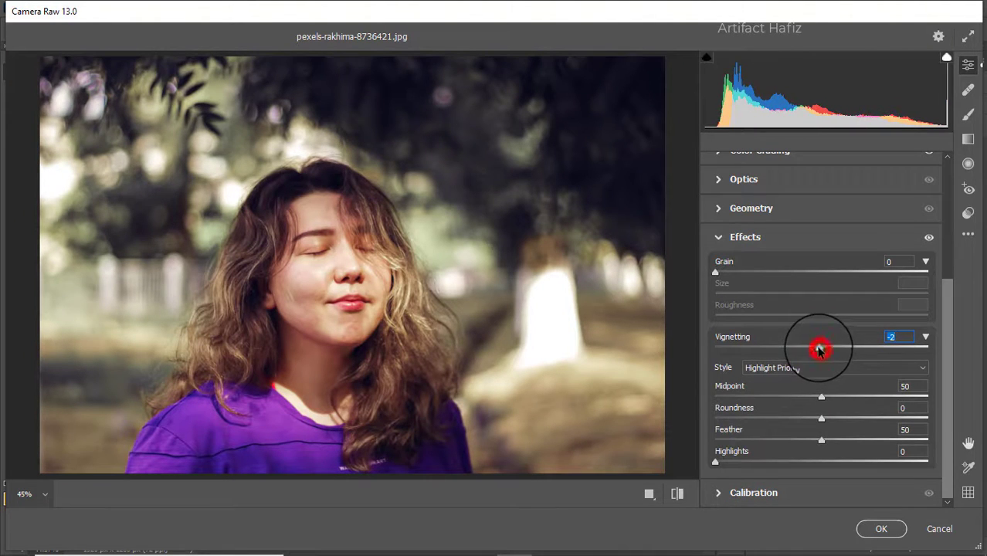
Calibrate primary saturation to green +47, red -28 and blue -10, and apply the Camera Raw Filter
left_click(742, 497)
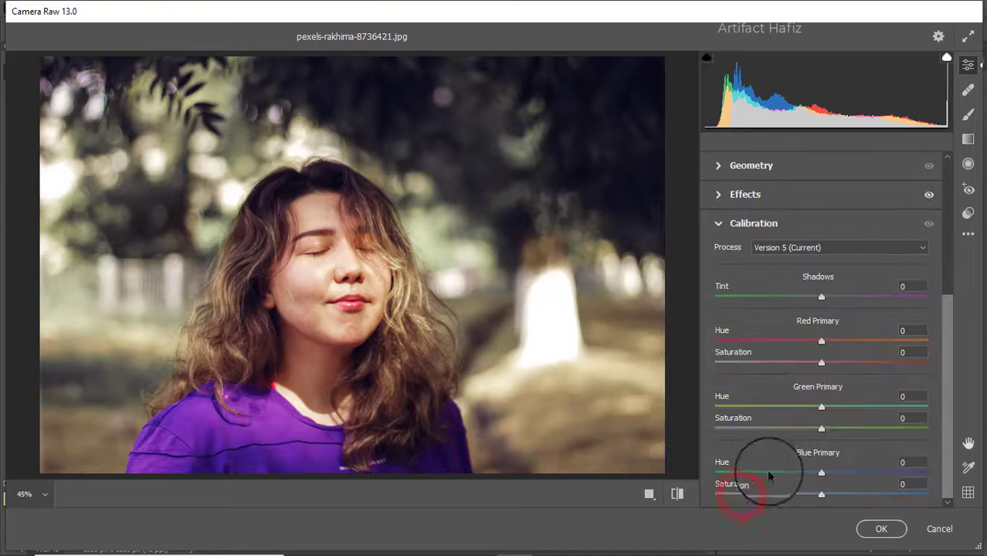
left_click_drag(822, 428, 859, 429)
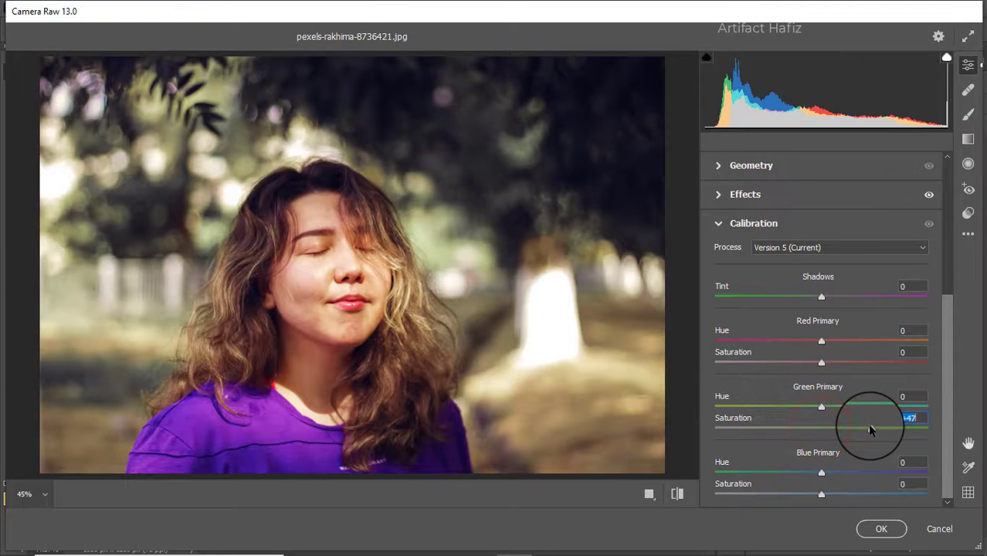
left_click_drag(822, 362, 792, 366)
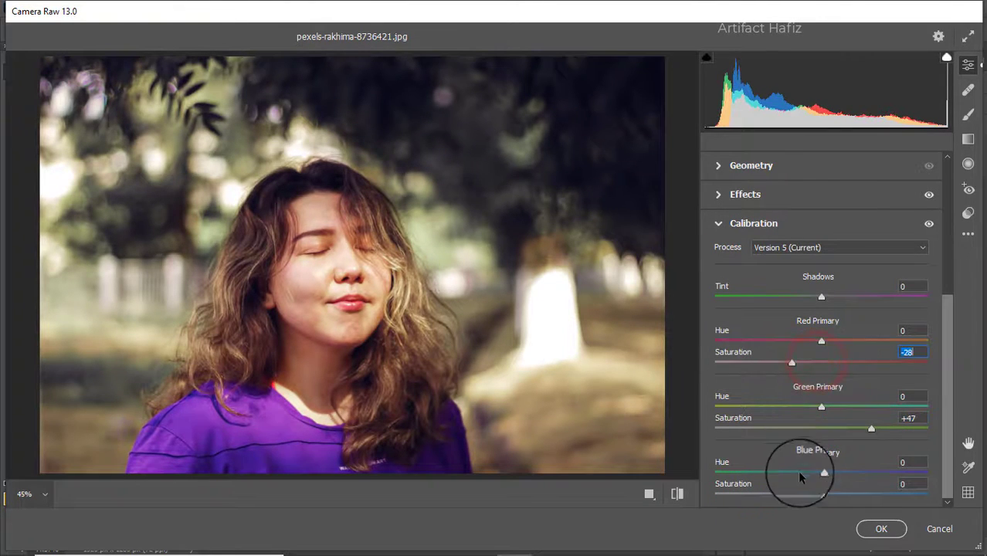
left_click(822, 496)
left_click_drag(821, 496, 811, 498)
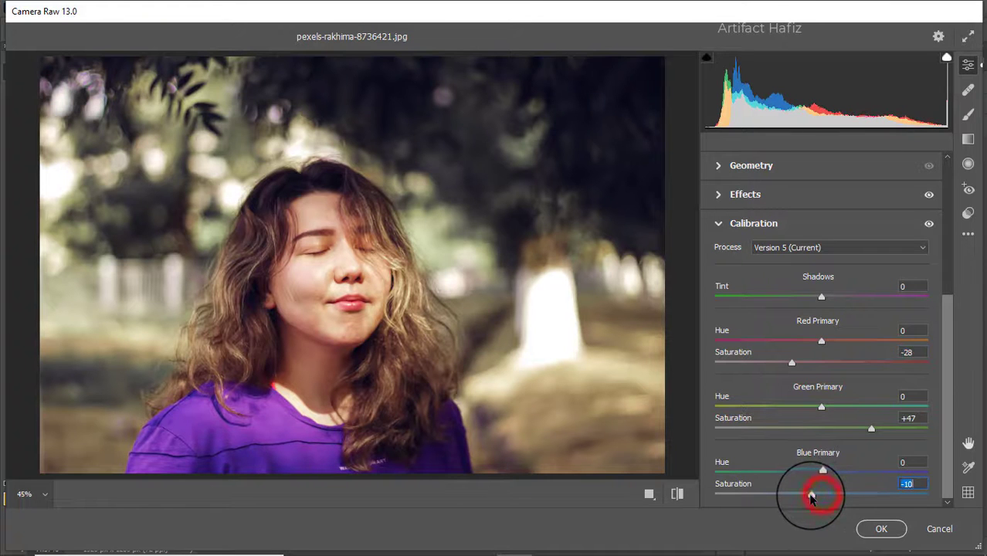
left_click(876, 528)
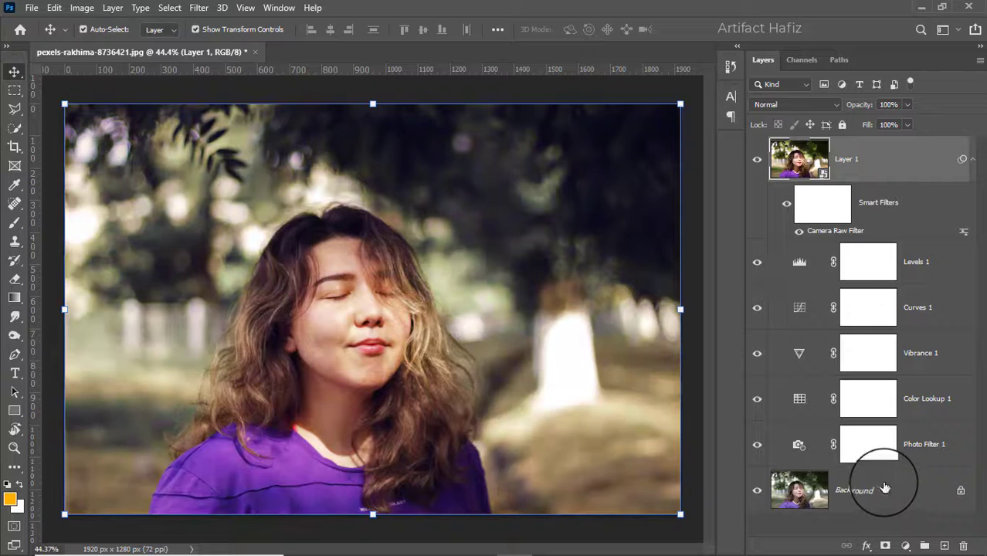
Toggle the visibility of Layer 1 to compare the image with and without the Camera Raw grade
left_click(758, 160)
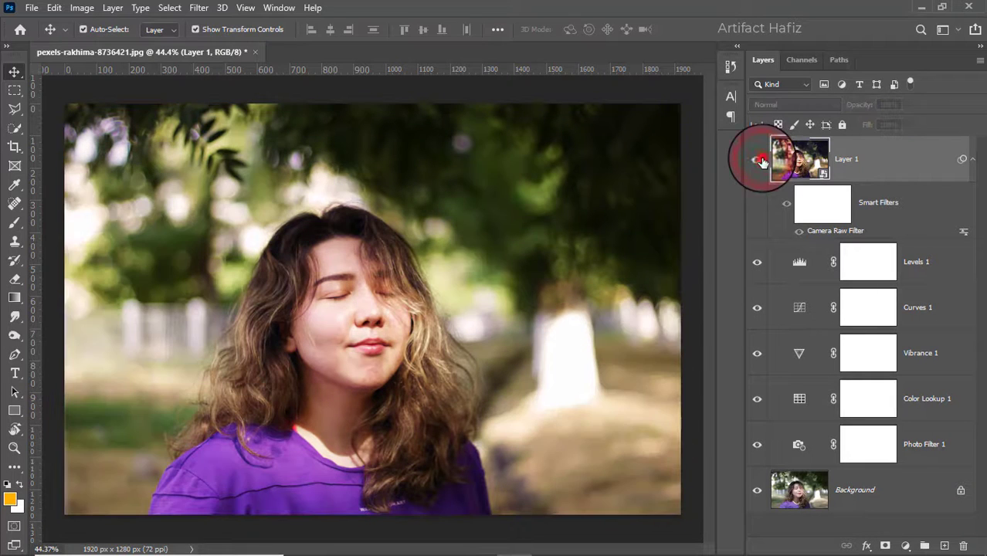
left_click(760, 160)
left_click(759, 160)
left_click(760, 160)
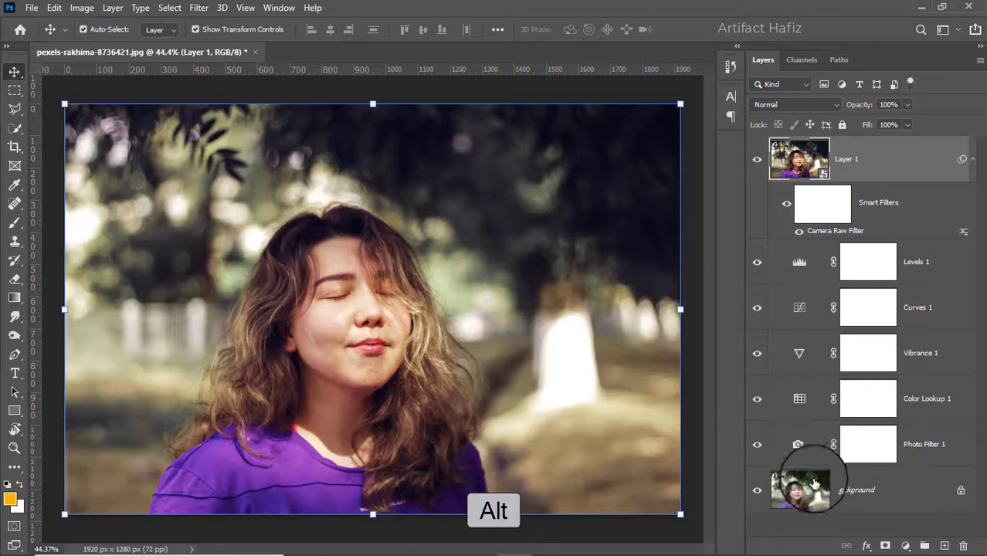
Toggle all layers above the Background to compare the original photo with the complete color grade
left_click(758, 488, "alt")
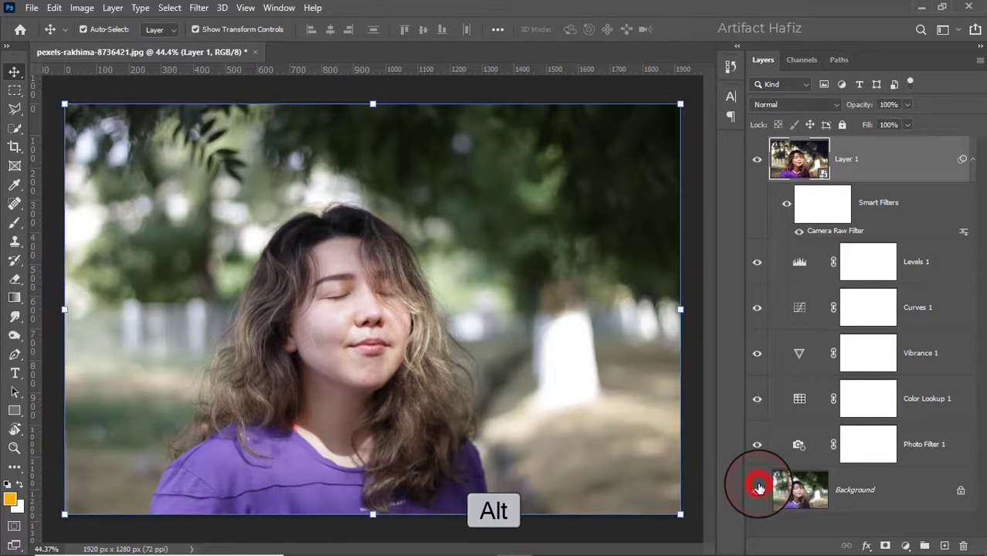
left_click(759, 487, "alt")
left_click(758, 489, "alt")
left_click(757, 490, "alt")
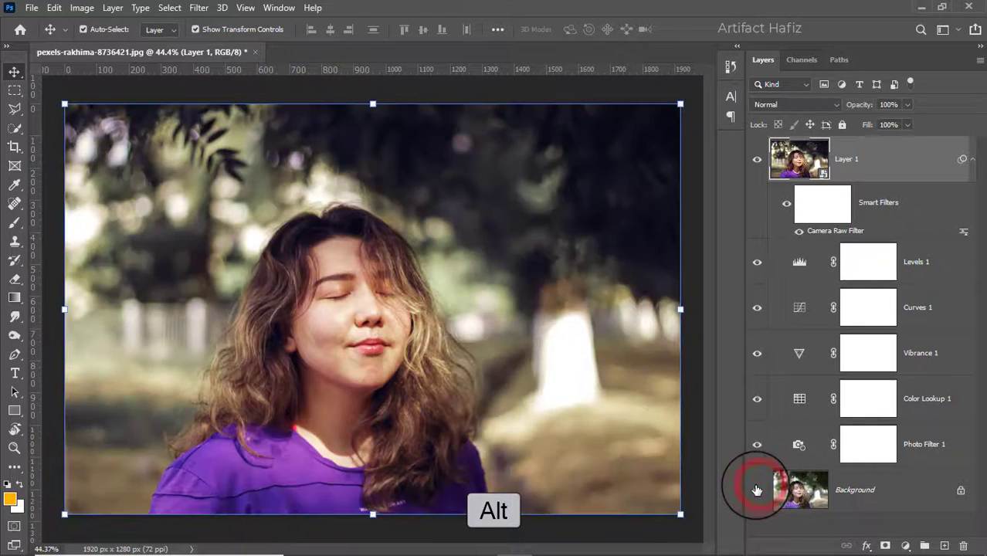